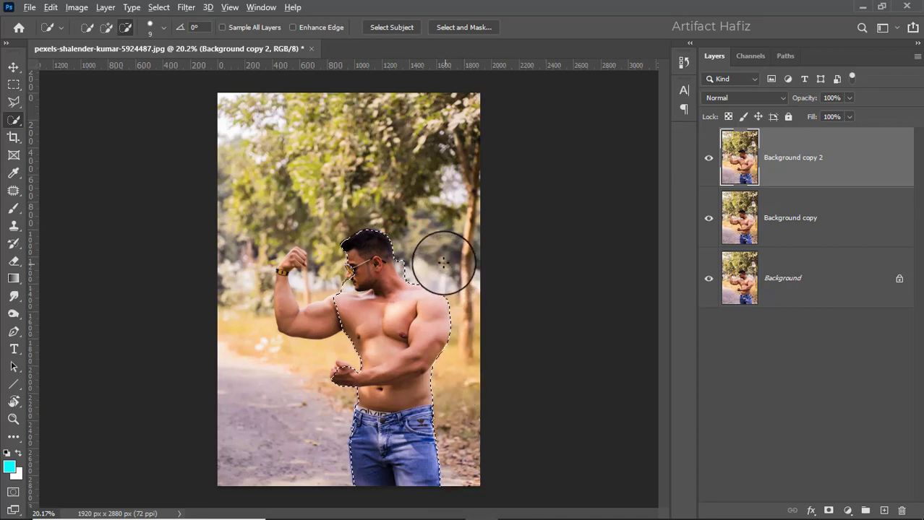
- Extend the quick selection over the raised arm and fist, excluding the background between the arm and face
scroll(427, 261, up, 5)
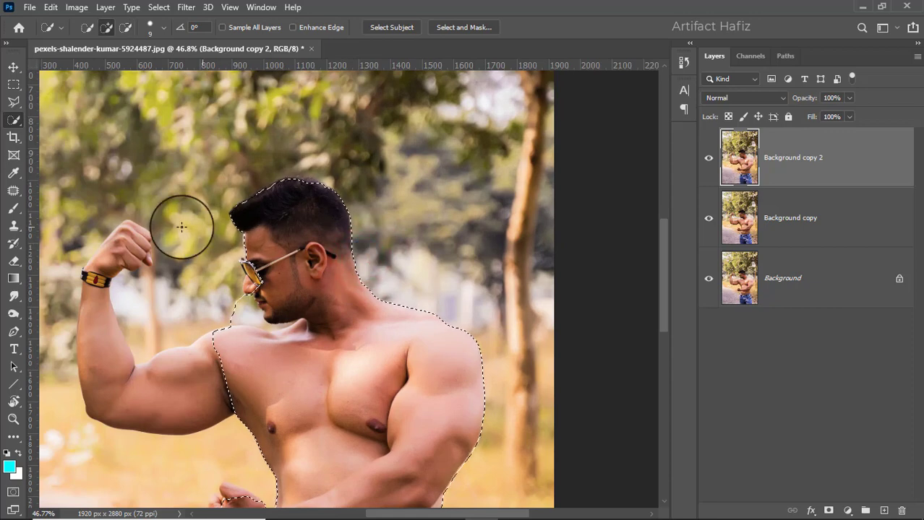
mouse_move(240, 361)
mouse_down()
mouse_move(125, 390)
mouse_move(93, 336)
mouse_up()
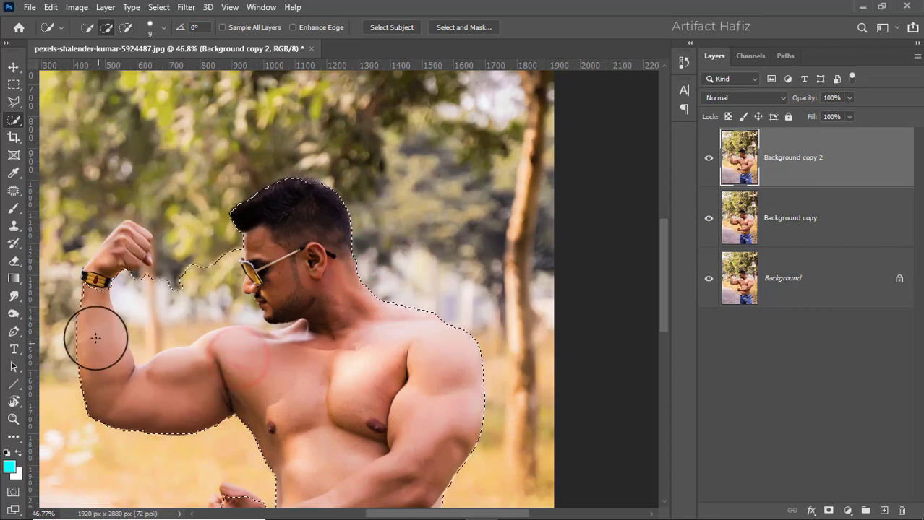
mouse_move(85, 269)
mouse_down()
mouse_move(118, 244)
mouse_move(94, 238)
mouse_move(66, 275)
mouse_move(83, 245)
mouse_move(161, 247)
mouse_move(130, 303)
mouse_move(138, 323)
mouse_move(190, 296)
mouse_move(244, 312)
mouse_up()
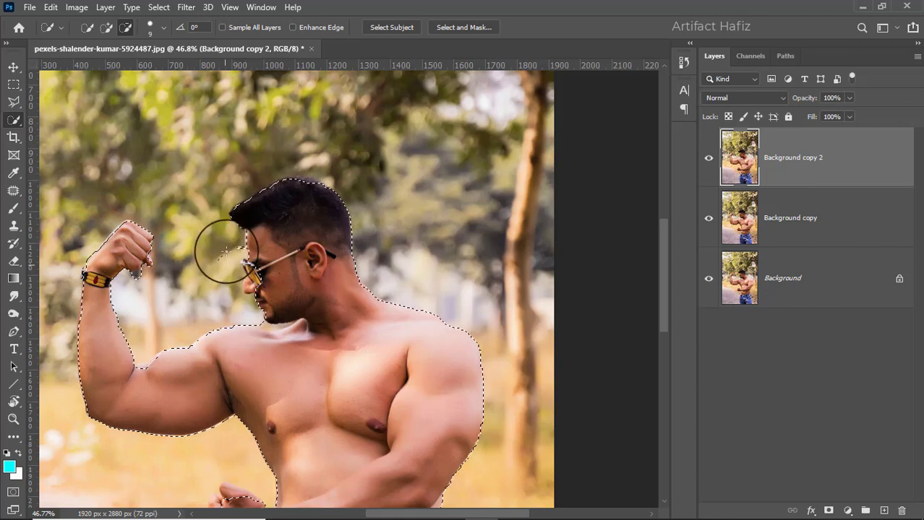
- Refine the quick selection around the sunglasses, nose, mouth and chin
scroll(239, 261, up, 5)
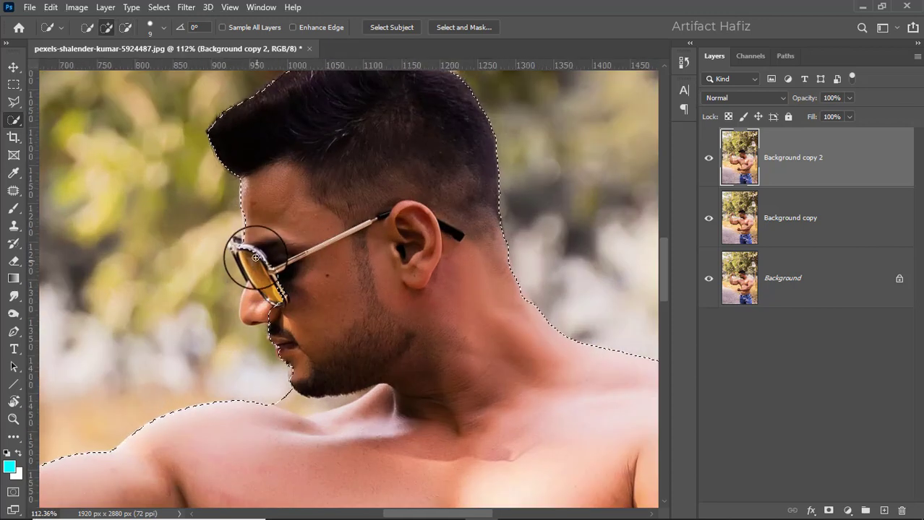
drag(241, 251, 236, 242)
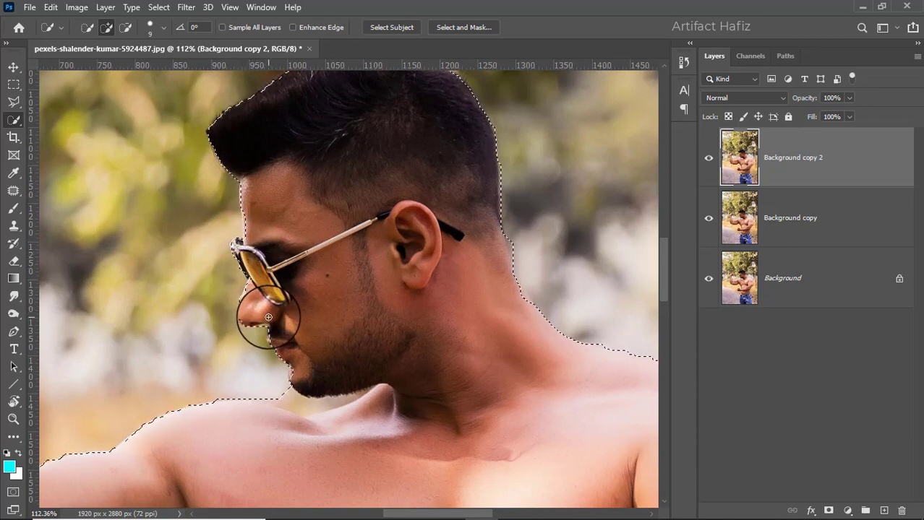
drag(281, 326, 288, 392)
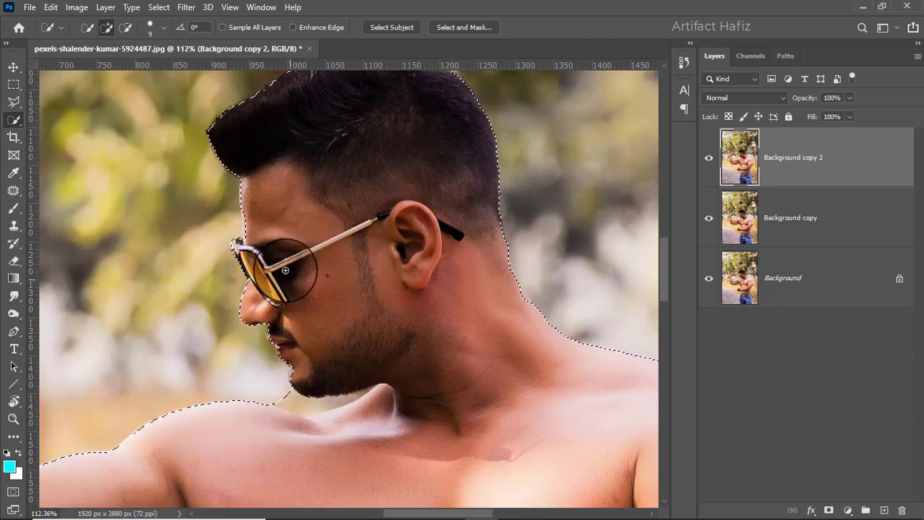
scroll(255, 268, down, 5)
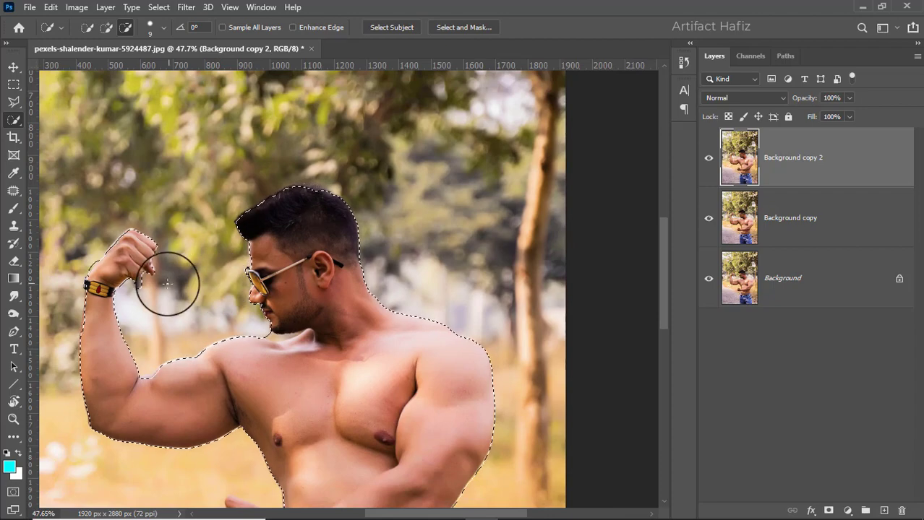
- Add the thumb and fingers of the lower clenched fist to the quick selection
scroll(149, 283, up, 1)
scroll(175, 305, down, 5)
scroll(212, 426, up, 10)
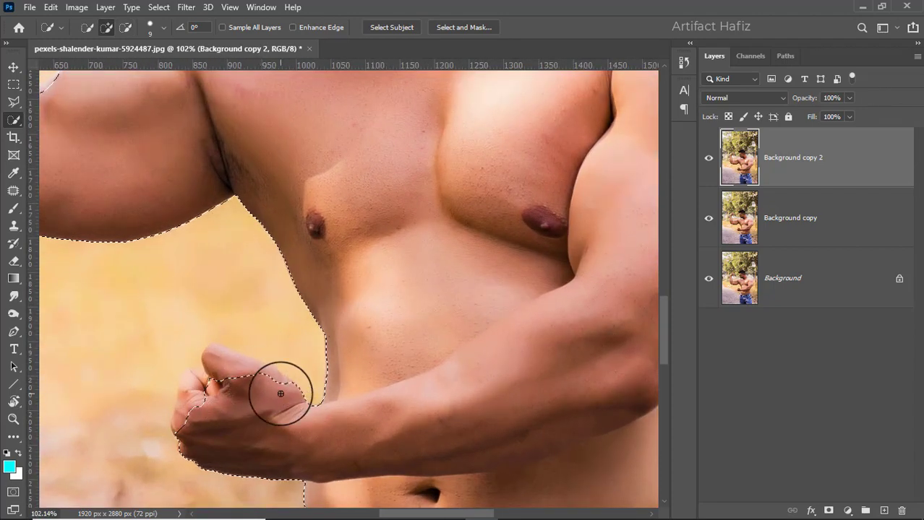
mouse_move(281, 394)
mouse_down()
mouse_move(217, 351)
mouse_move(273, 370)
mouse_move(206, 355)
mouse_move(206, 339)
mouse_up()
mouse_move(208, 382)
mouse_down()
mouse_move(186, 376)
mouse_move(175, 418)
mouse_up()
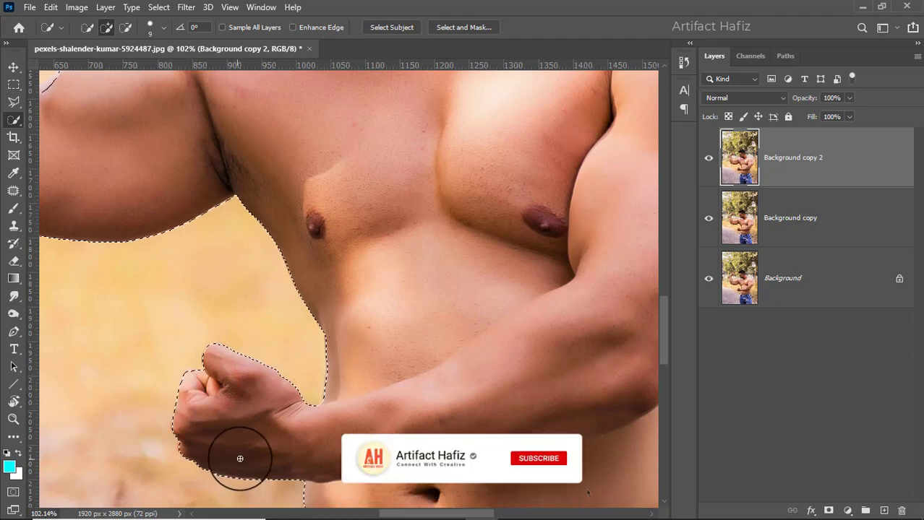
- Refine the quick selection along the waist and outer edge of the jeans down to the bottom of the photo
mouse_move(241, 455)
mouse_down()
mouse_move(289, 309)
mouse_move(346, 344)
mouse_move(363, 388)
mouse_up()
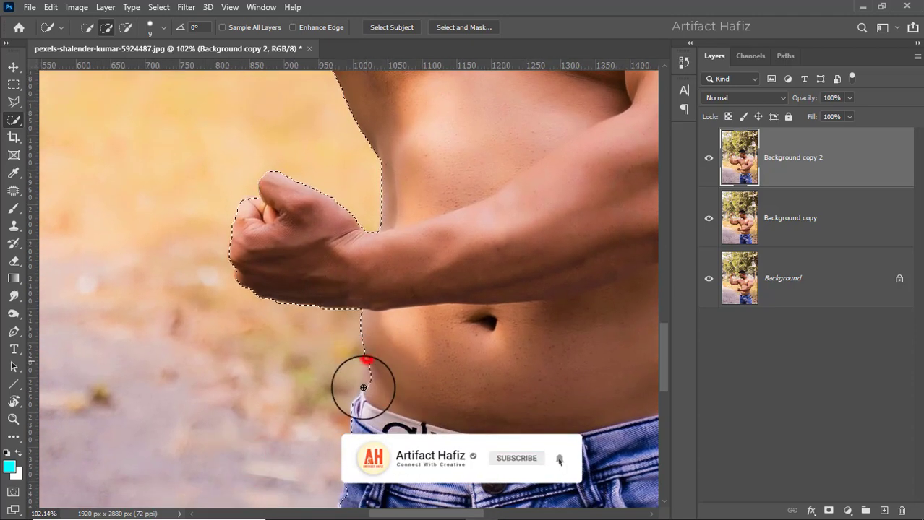
mouse_move(354, 446)
mouse_down()
mouse_move(379, 235)
mouse_move(360, 234)
mouse_move(354, 269)
mouse_up()
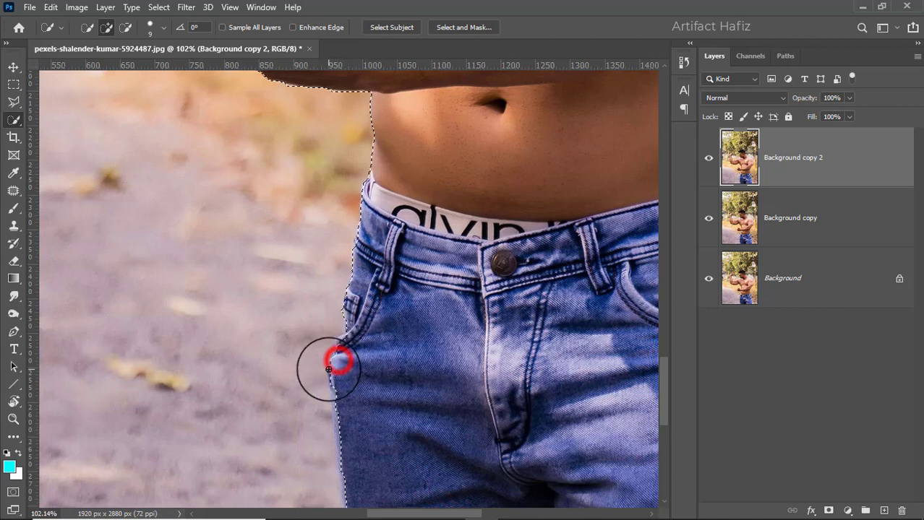
drag(360, 417, 379, 268)
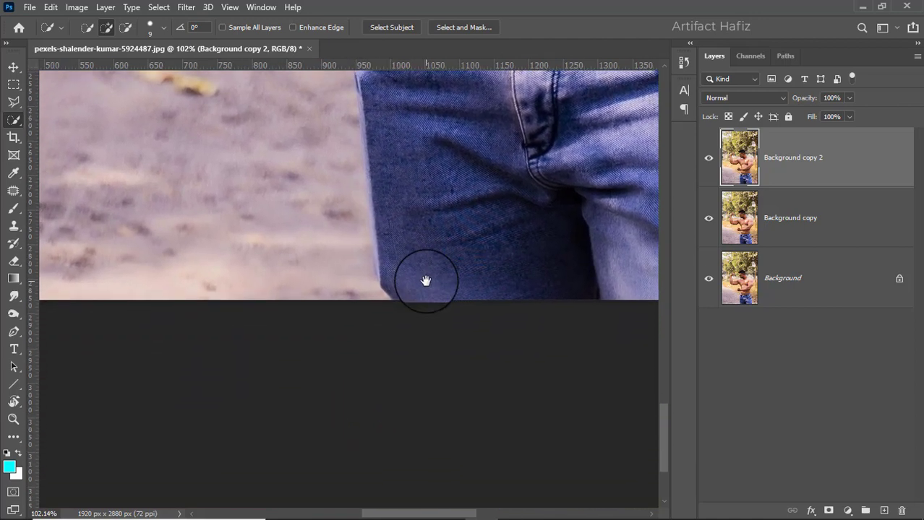
drag(441, 258, 417, 346)
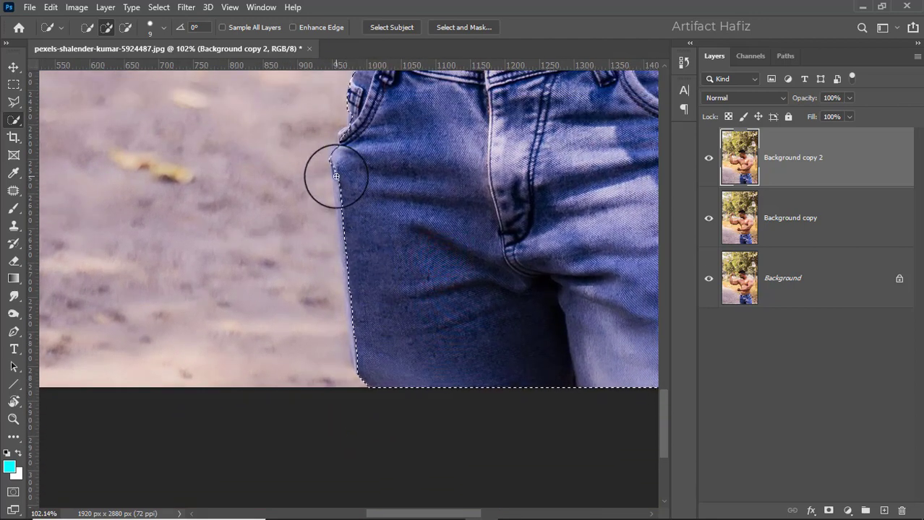
drag(334, 175, 340, 207)
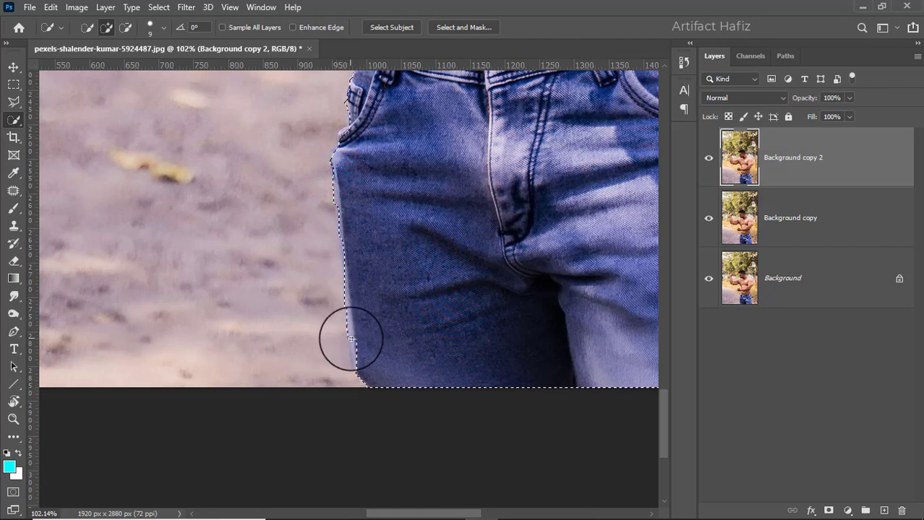
scroll(351, 324, down, 5)
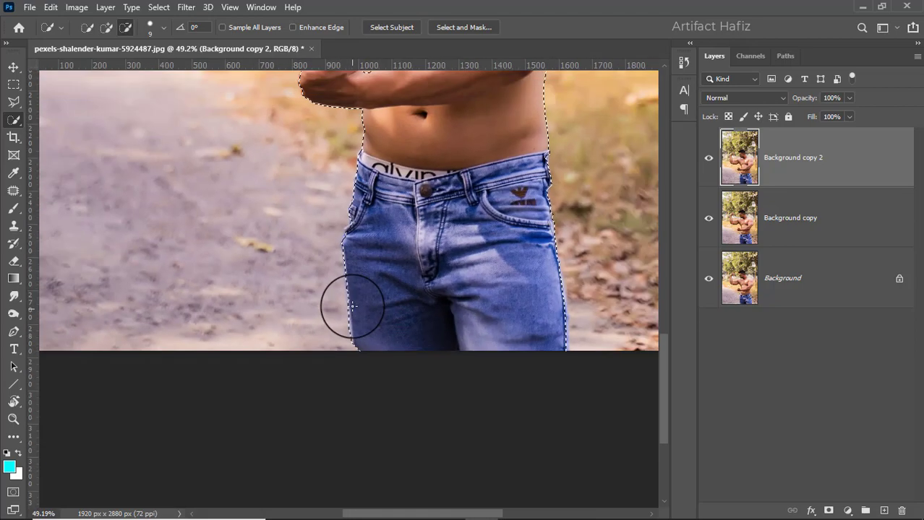
scroll(441, 179, down, 3)
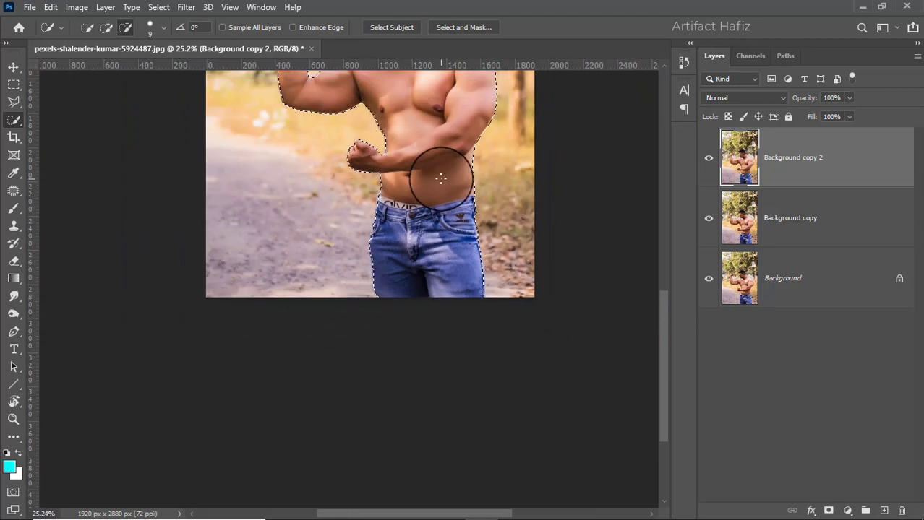
scroll(427, 117, up, 1)
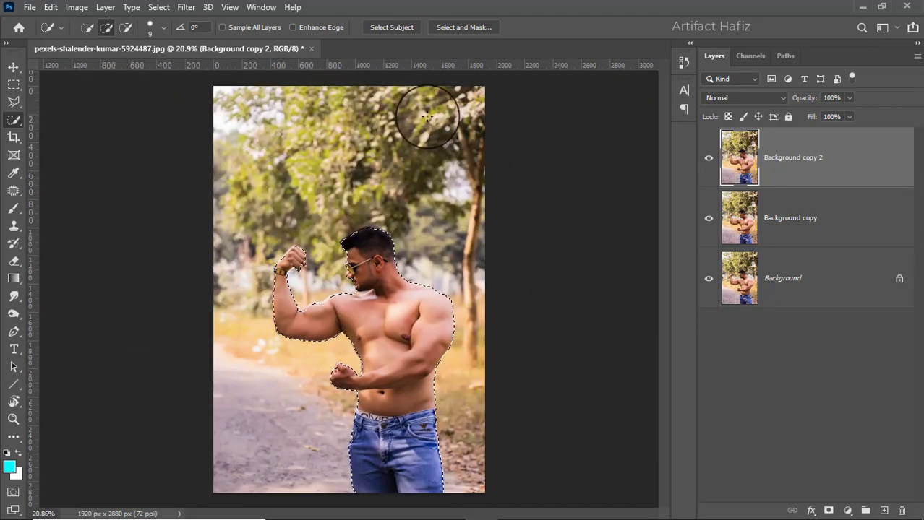
- Open Select and Mask and refine the edge beneath the raised fist with a smaller Refine Edge Brush
click(460, 29)
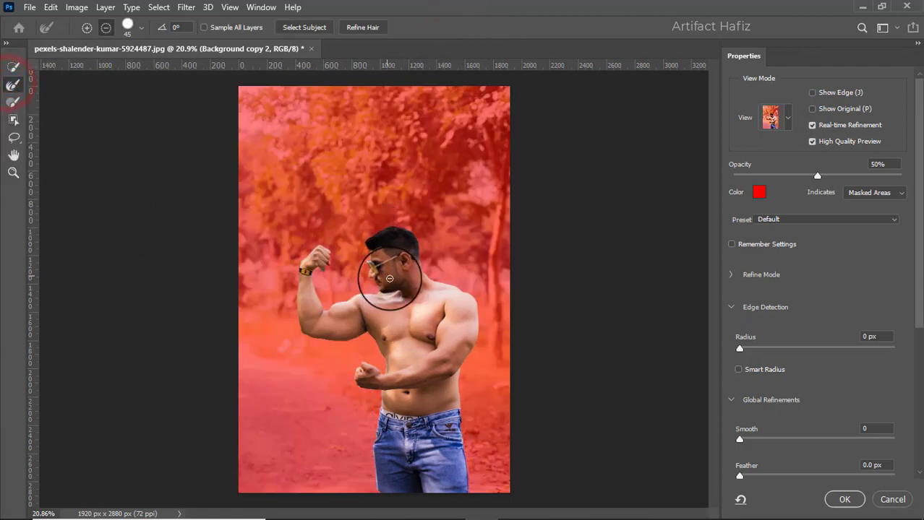
scroll(386, 275, up, 3)
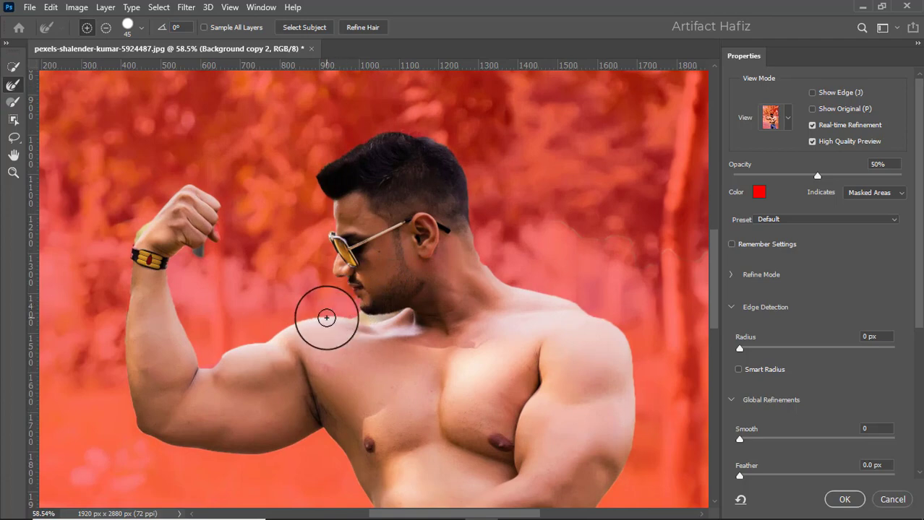
key(bracketleft)
key(bracketleft)
key(bracketleft)
drag(205, 247, 189, 258)
- Subtract the leftover background around the raised fist and wristband using the Quick Selection tool at size 30
click(11, 68)
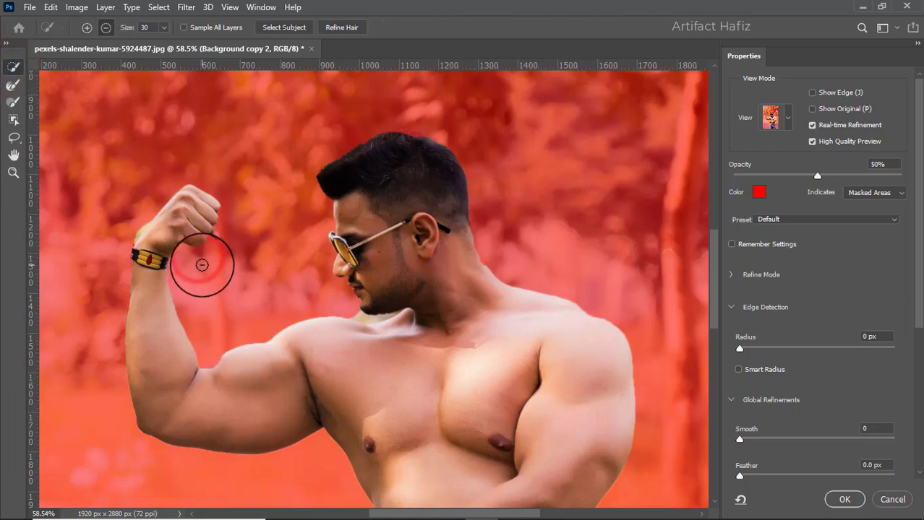
scroll(130, 217, up, 5)
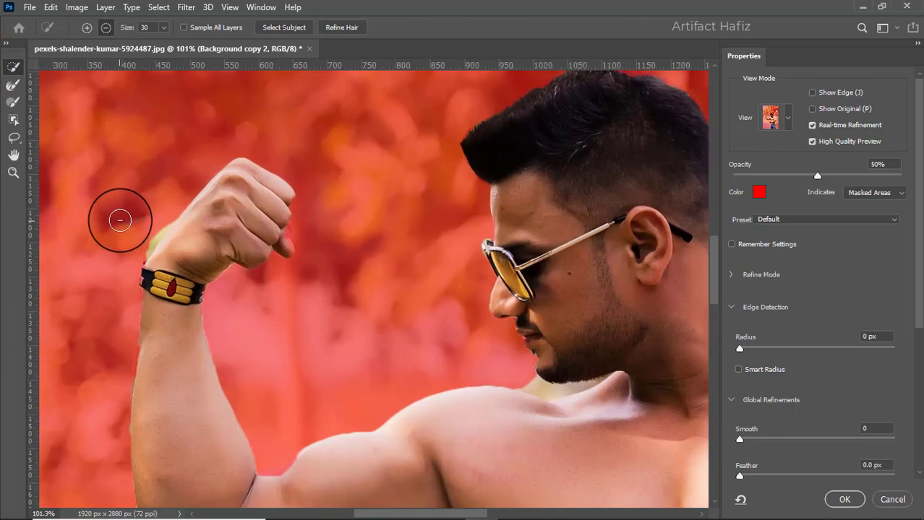
mouse_move(180, 224)
mouse_down()
mouse_move(140, 267)
mouse_move(137, 260)
mouse_up()
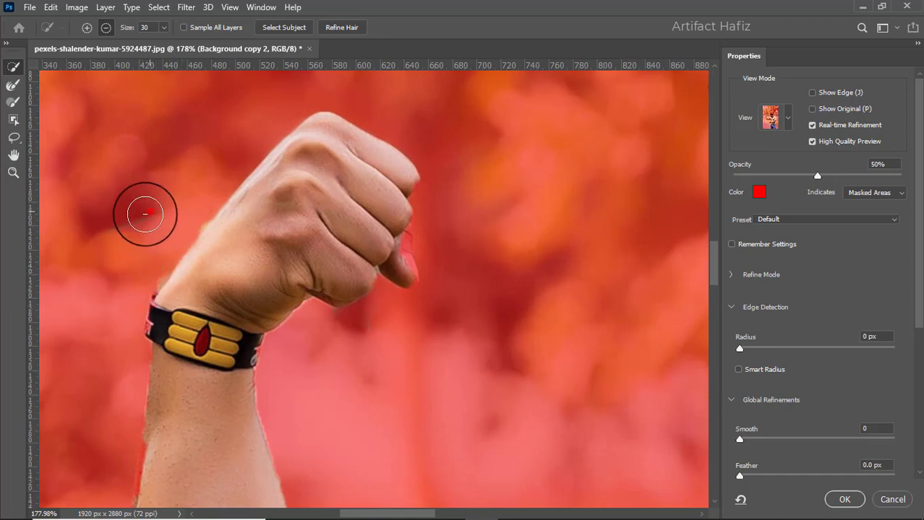
mouse_move(144, 213)
mouse_down()
mouse_move(98, 240)
mouse_move(119, 258)
mouse_up()
drag(124, 201, 87, 227)
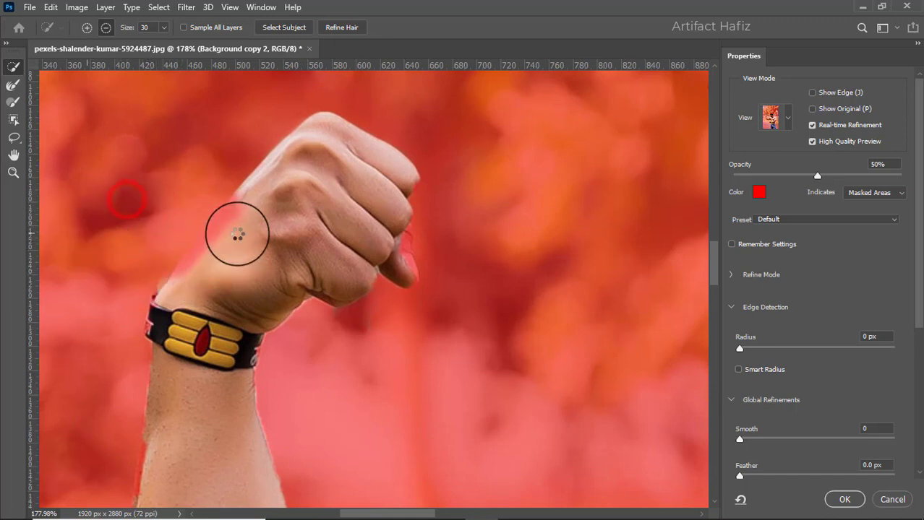
mouse_move(240, 212)
mouse_down()
mouse_move(198, 264)
mouse_move(191, 294)
mouse_up()
scroll(188, 292, down, 6)
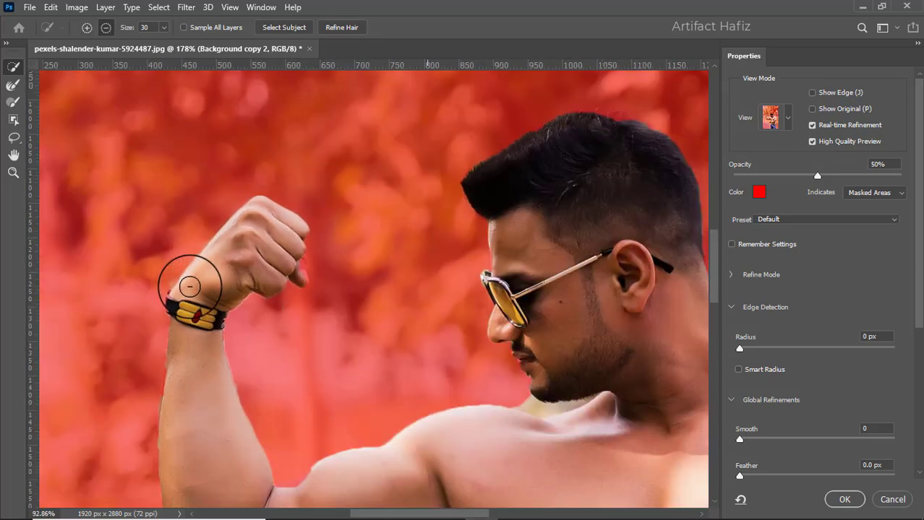
- Refine the mask edge from the crook of the raised arm along the biceps and shoulder with the Refine Edge Brush at size 25
click(13, 85)
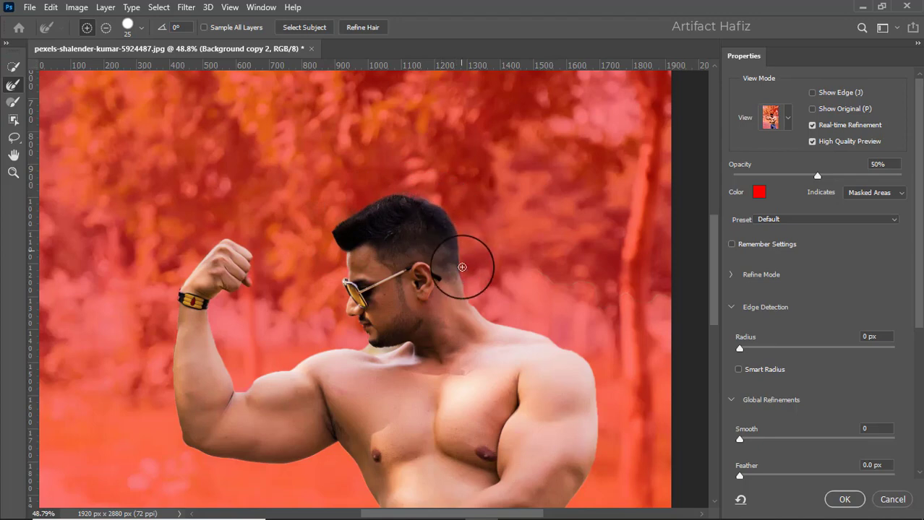
drag(509, 326, 488, 203)
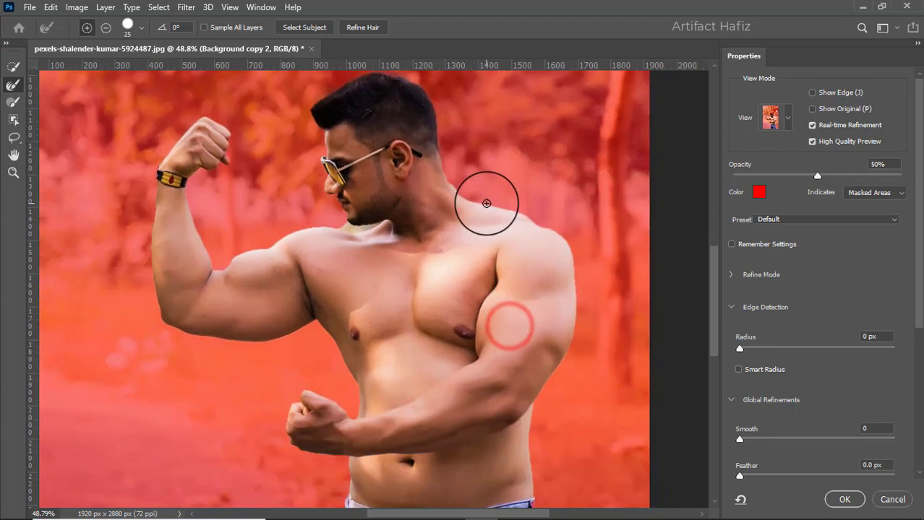
scroll(278, 241, up, 3)
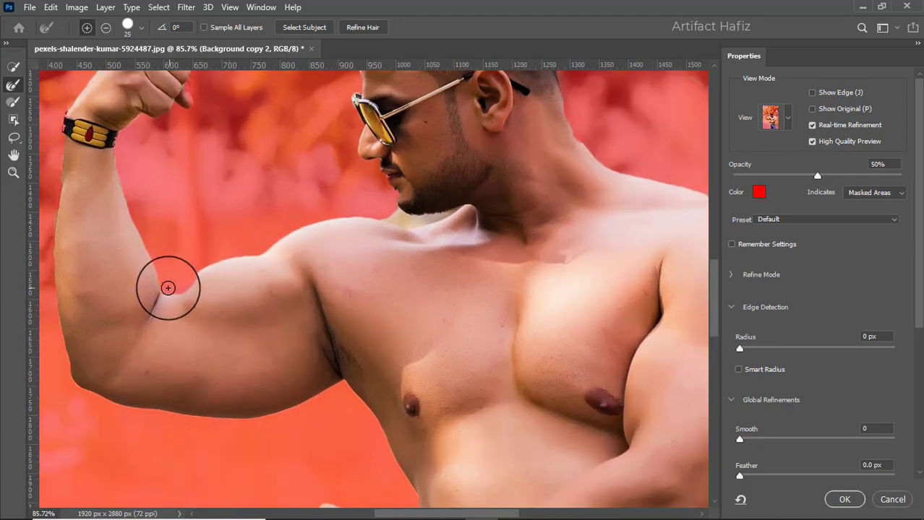
mouse_move(167, 288)
mouse_down()
mouse_move(200, 266)
mouse_move(225, 259)
mouse_up()
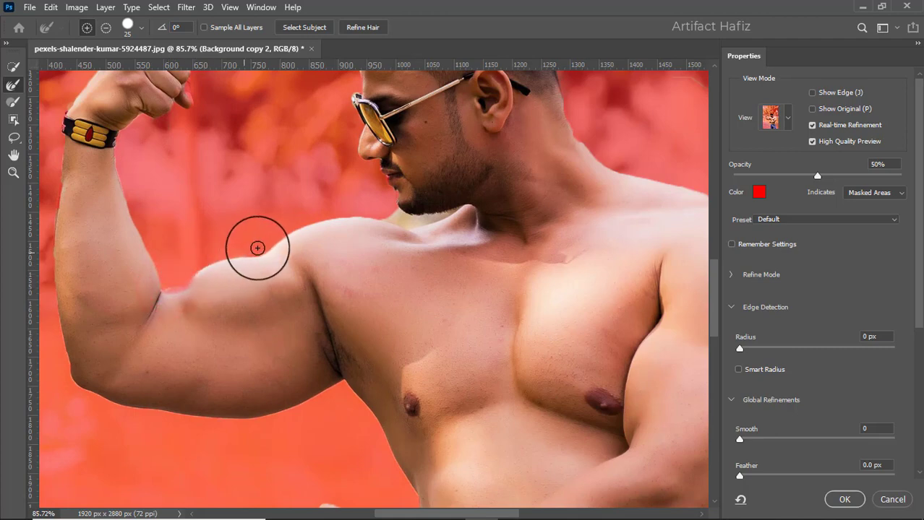
drag(345, 214, 384, 210)
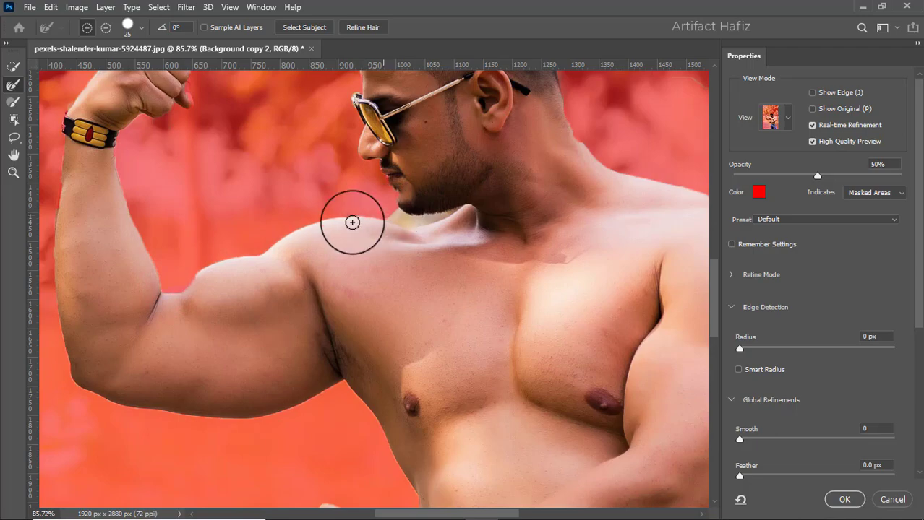
- Refine the mask edge along the inner forearm from the wristband down to the elbow crease
scroll(186, 247, down, 3)
scroll(167, 209, up, 3)
scroll(168, 209, up, 2)
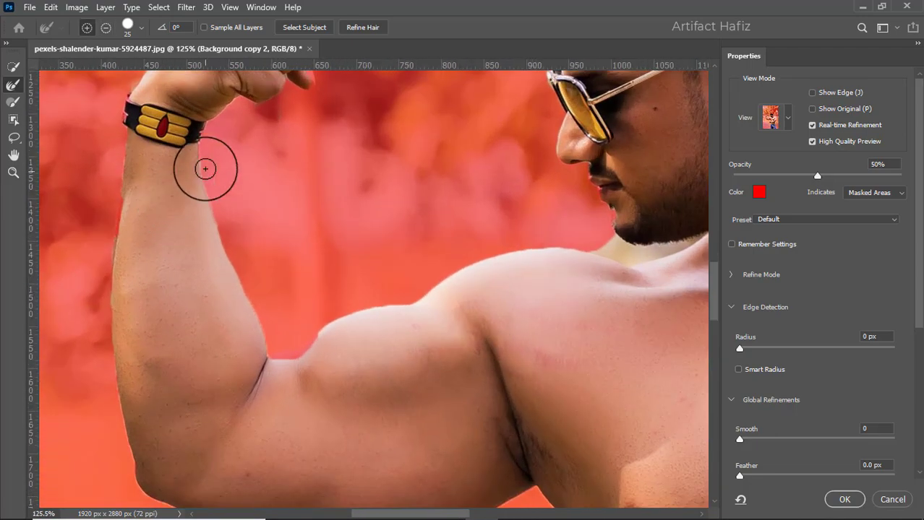
drag(207, 150, 211, 189)
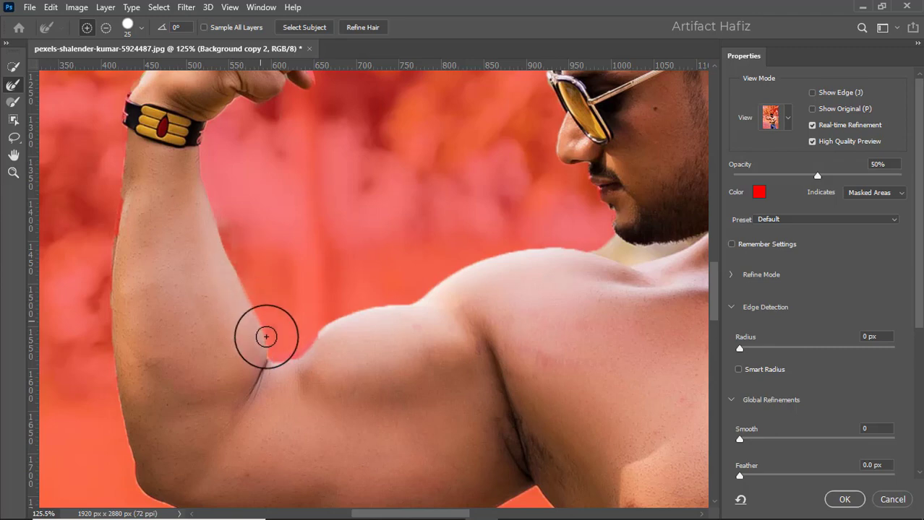
- Apply the refined selection and add it as a layer mask to the Background copy 2 layer
scroll(307, 289, down, 5)
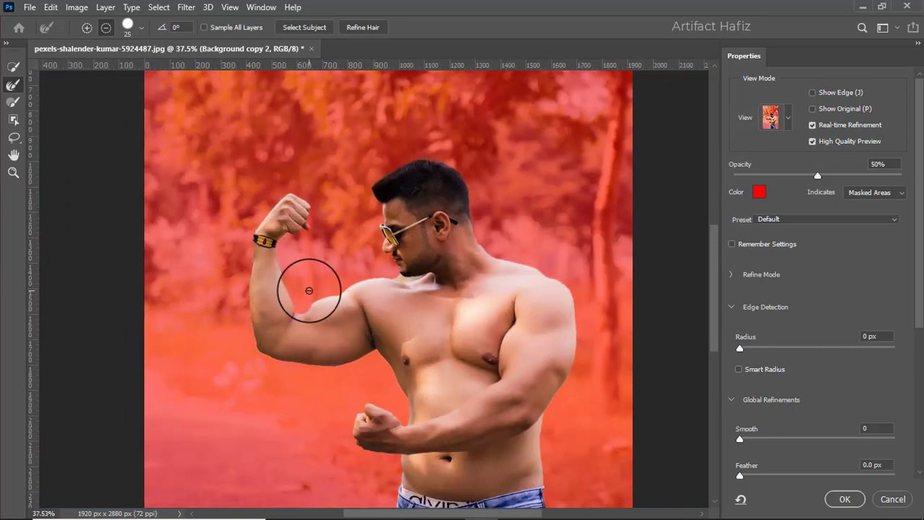
scroll(310, 292, down, 4)
scroll(361, 365, up, 1)
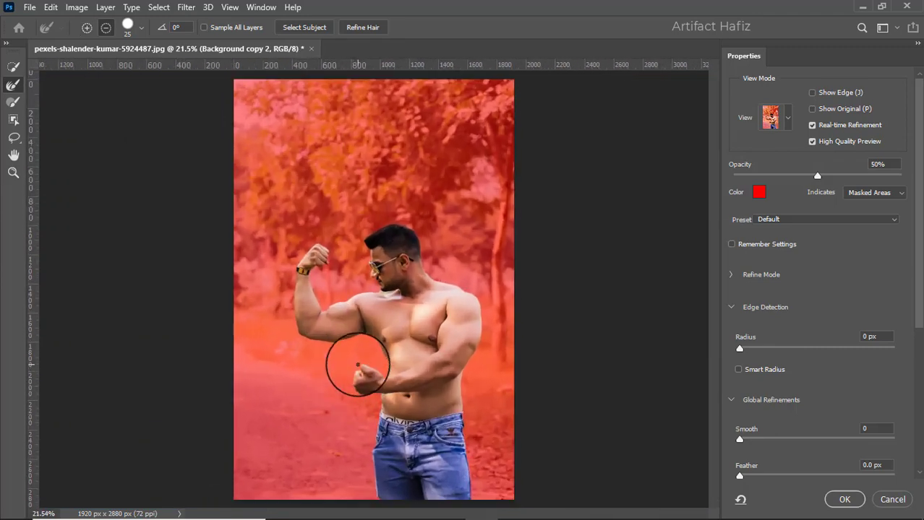
click(838, 500)
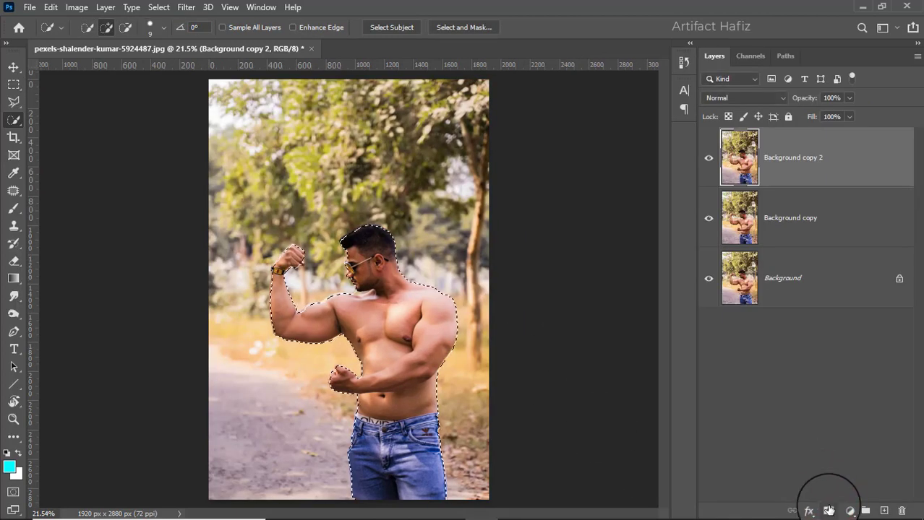
click(828, 509)
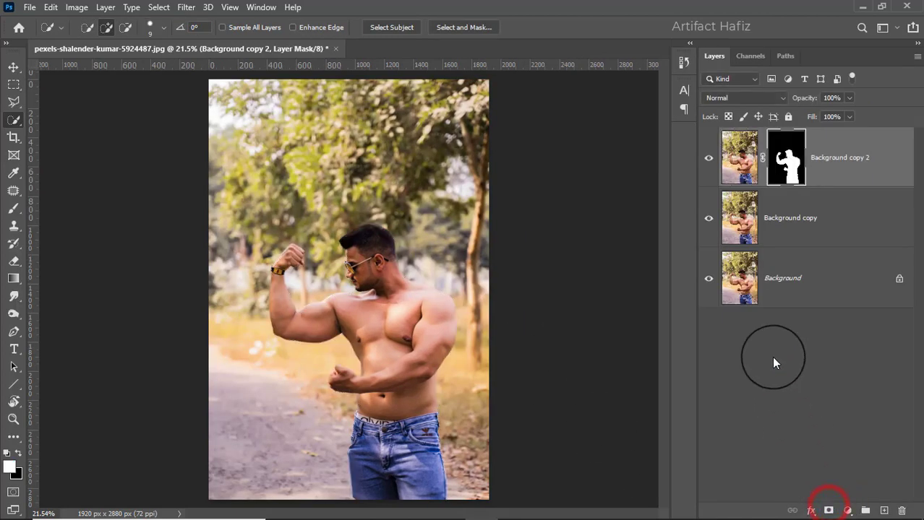
- Load the Background copy 2 mask as a selection, hide that layer, and make Background copy the active layer
right_click(787, 155)
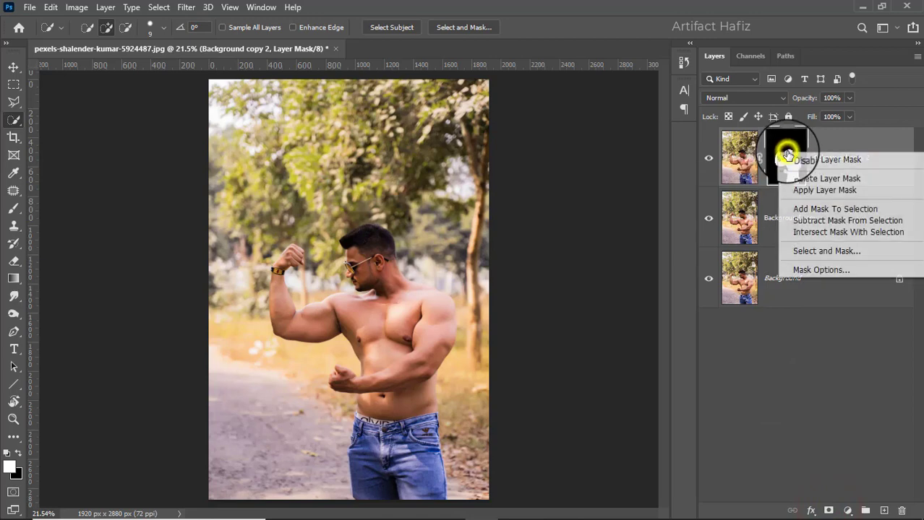
click(795, 231)
click(708, 157)
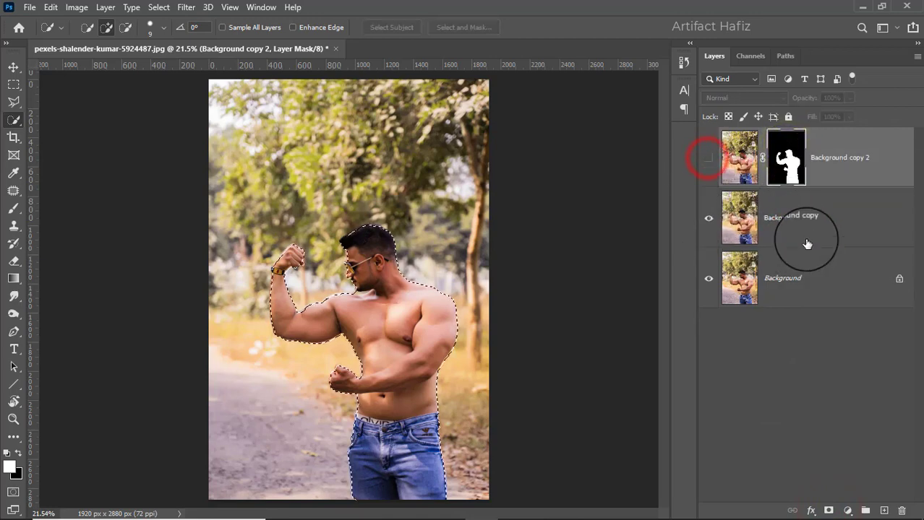
click(810, 216)
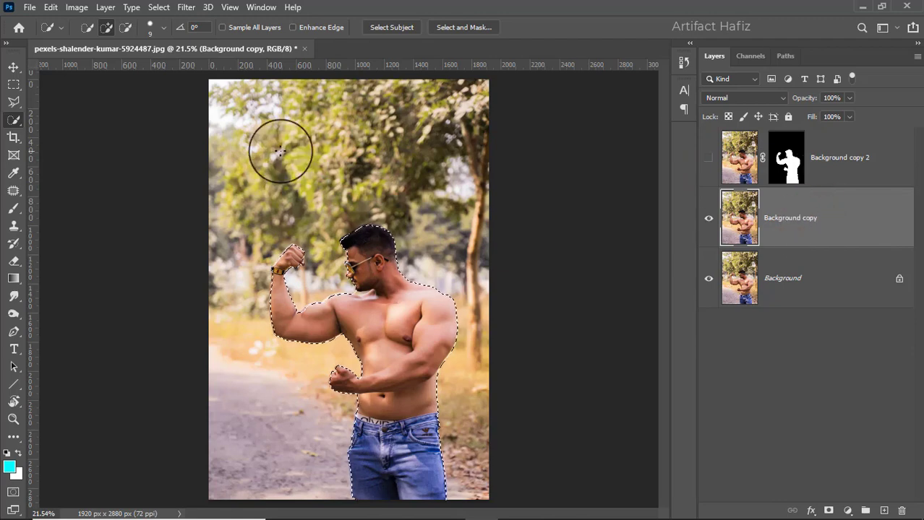
- Expand the selection around the man by 15 pixels
click(50, 8)
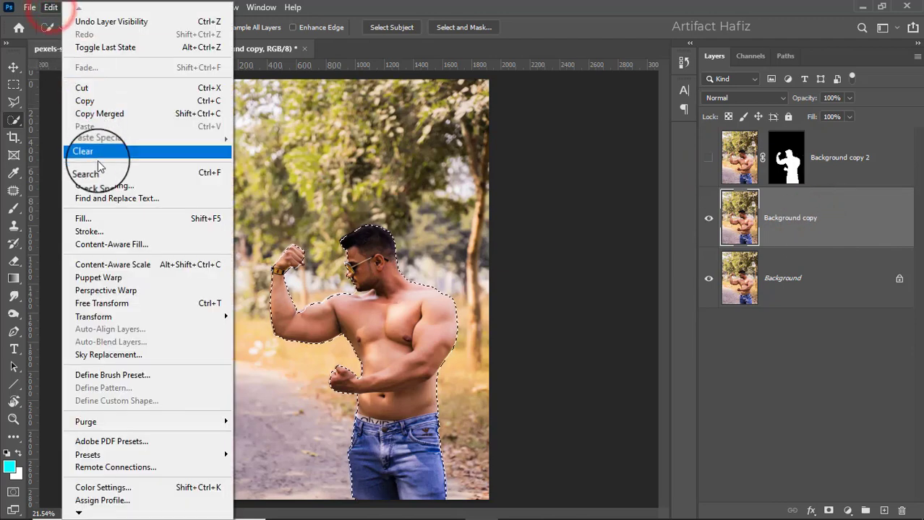
click(49, 7)
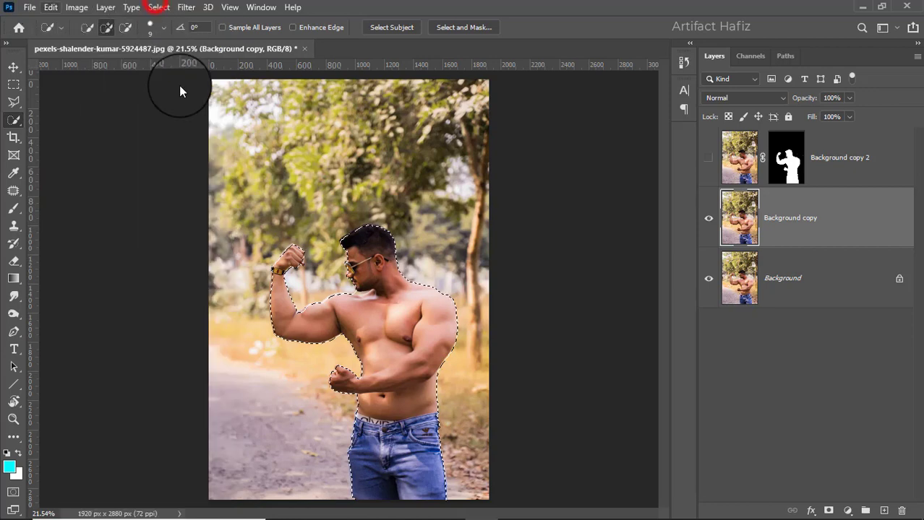
click(158, 7)
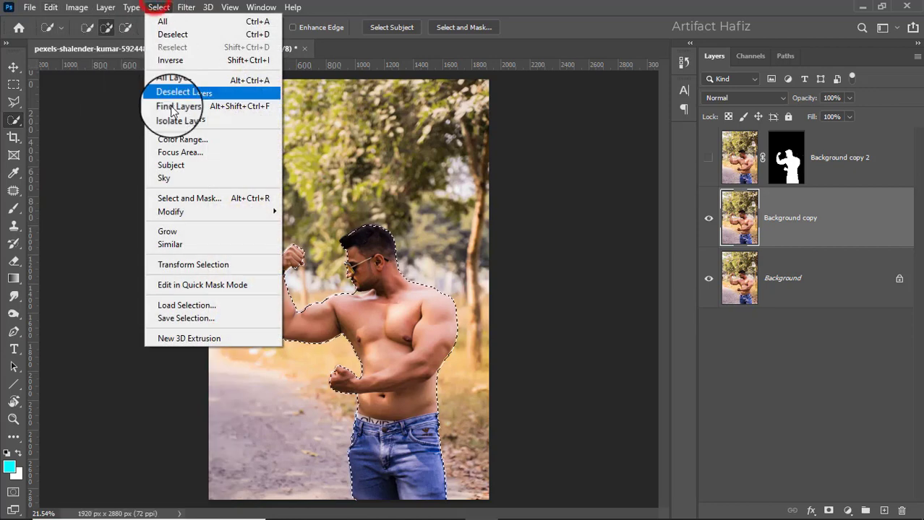
mouse_move(167, 211)
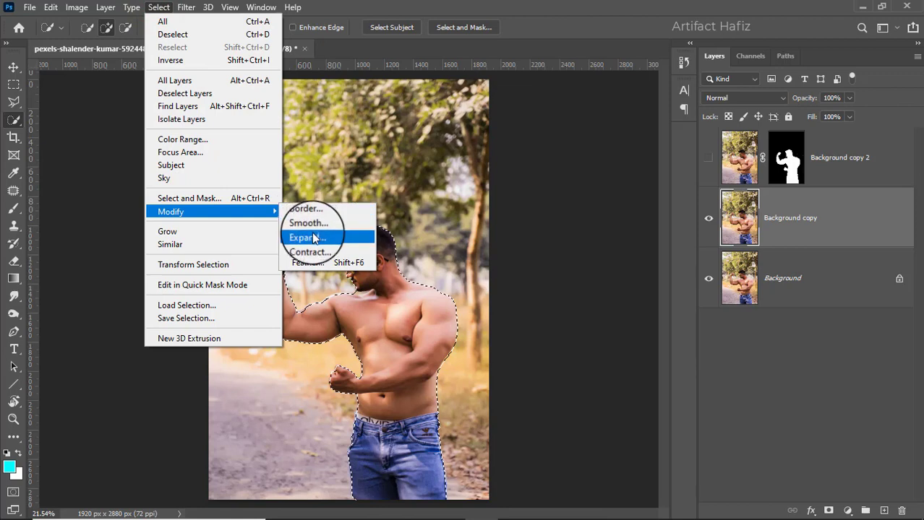
click(312, 233)
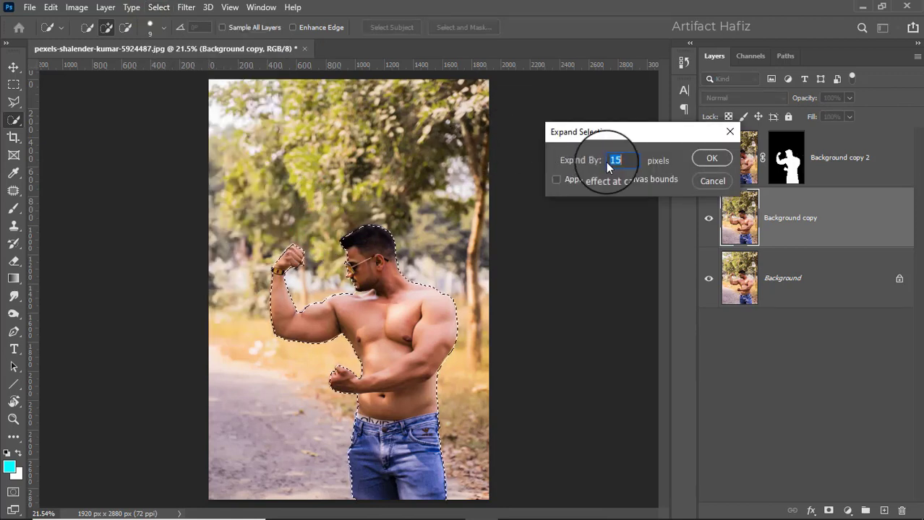
click(711, 158)
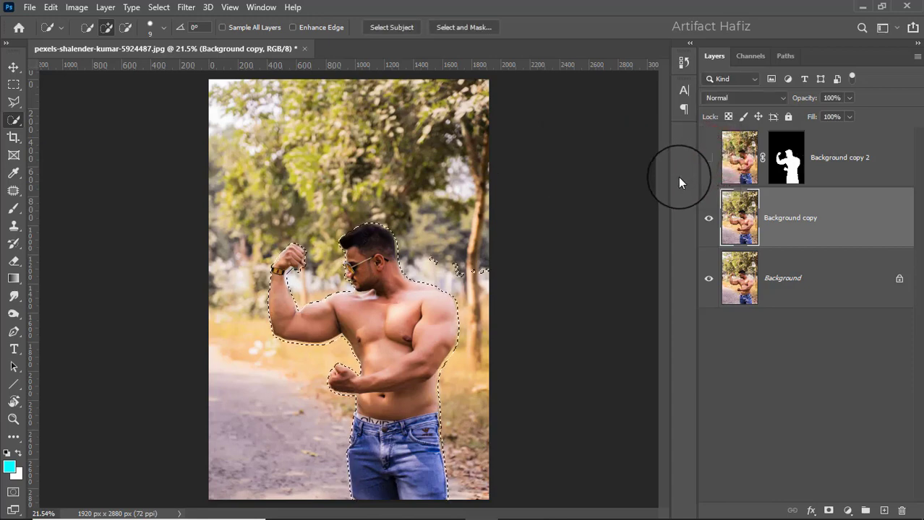
- Subtract the stray selection spots in the background between the man's head and the tree trunk using Quick Selection
alt+scroll(473, 278, up, 6)
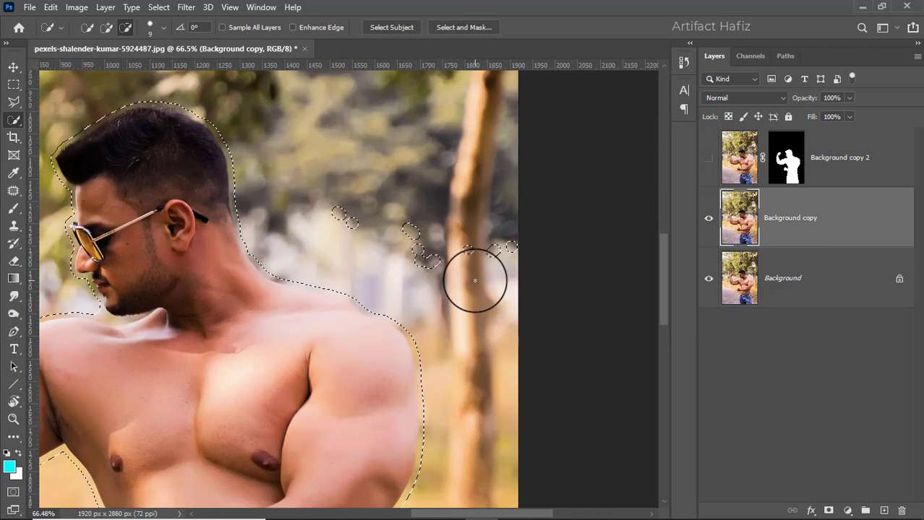
alt+scroll(475, 281, up, 1)
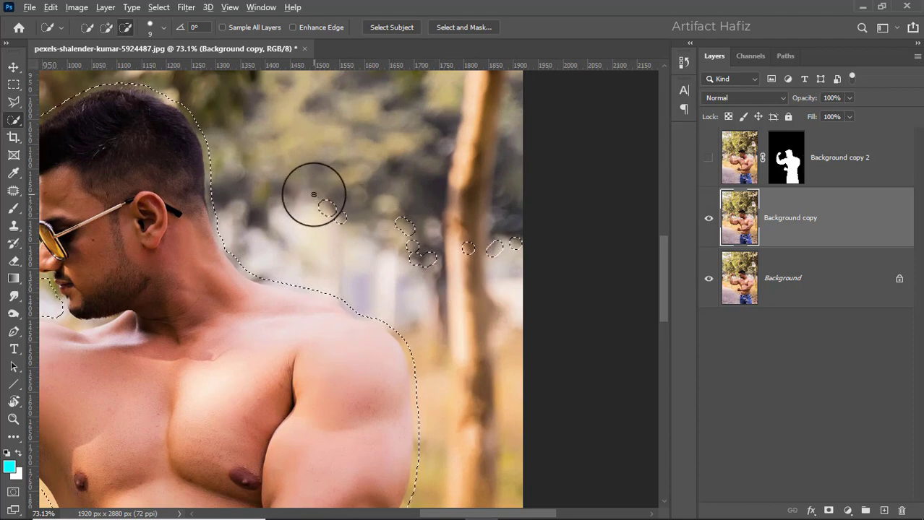
mouse_move(313, 195)
mouse_down()
mouse_move(432, 251)
mouse_move(465, 252)
mouse_move(515, 233)
mouse_up()
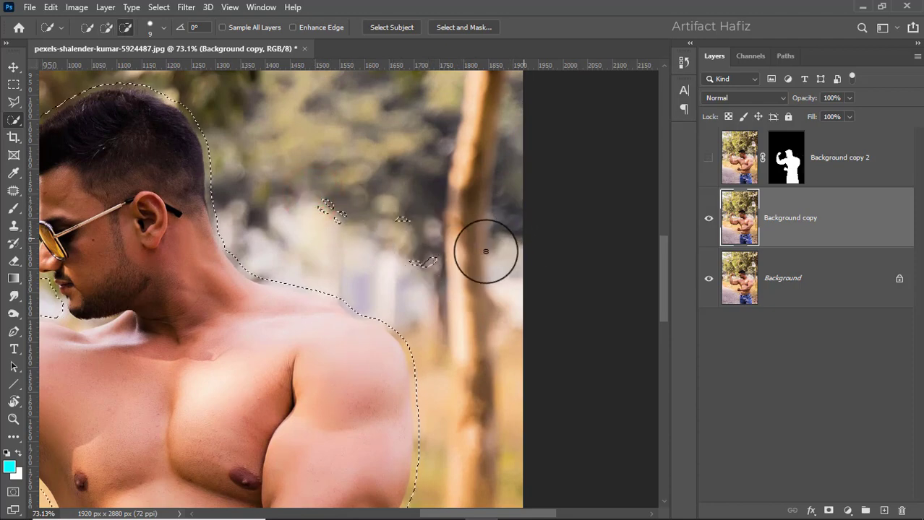
mouse_move(430, 263)
mouse_down()
mouse_move(406, 222)
mouse_move(322, 210)
mouse_move(346, 229)
mouse_up()
scroll(346, 229, down, 5)
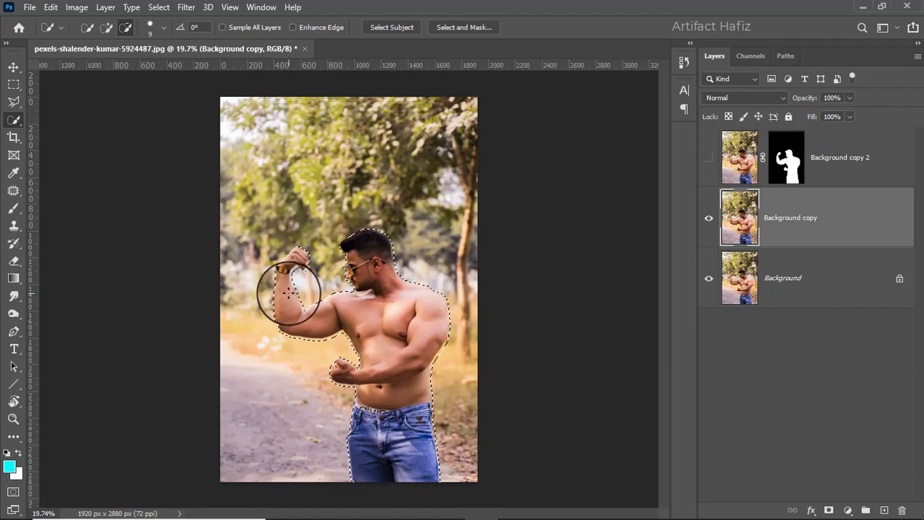
scroll(288, 289, up, 2)
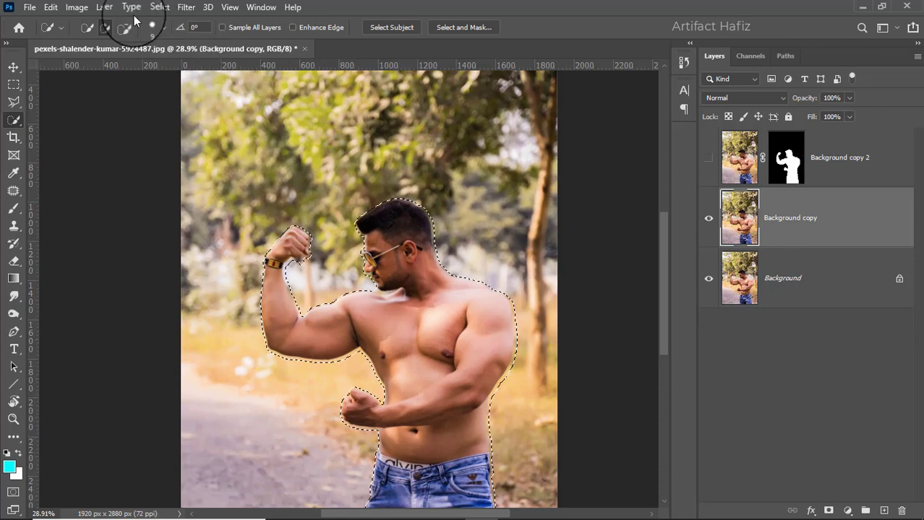
- Fill the selected man on the Background copy layer with Content-Aware, Normal mode at 100% opacity
click(51, 8)
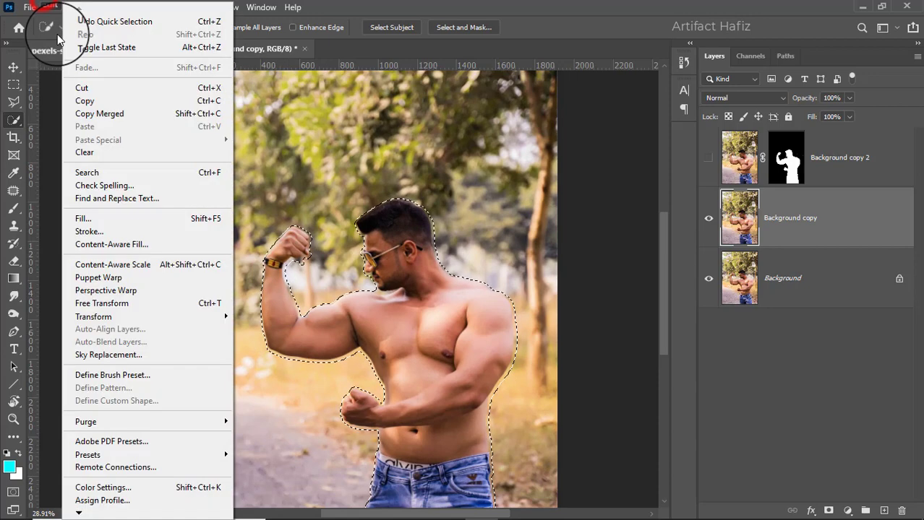
click(85, 218)
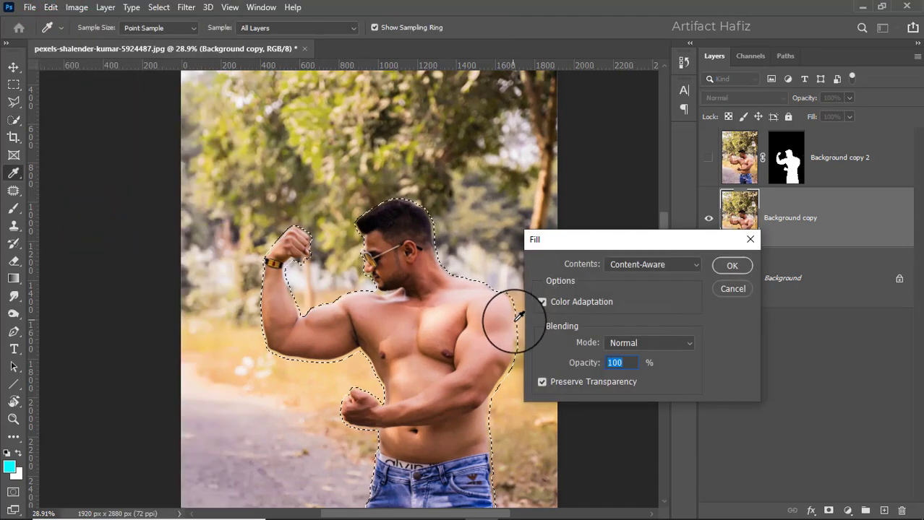
click(626, 262)
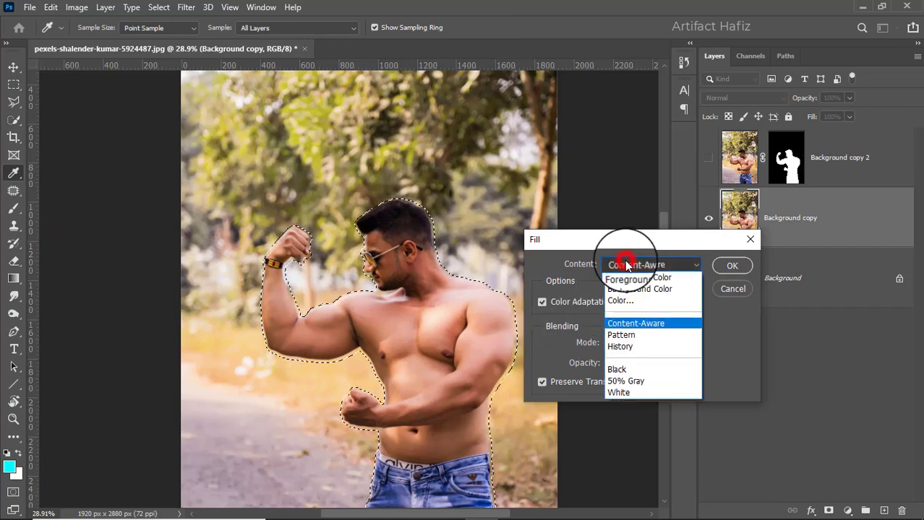
click(630, 323)
click(731, 266)
key(w)
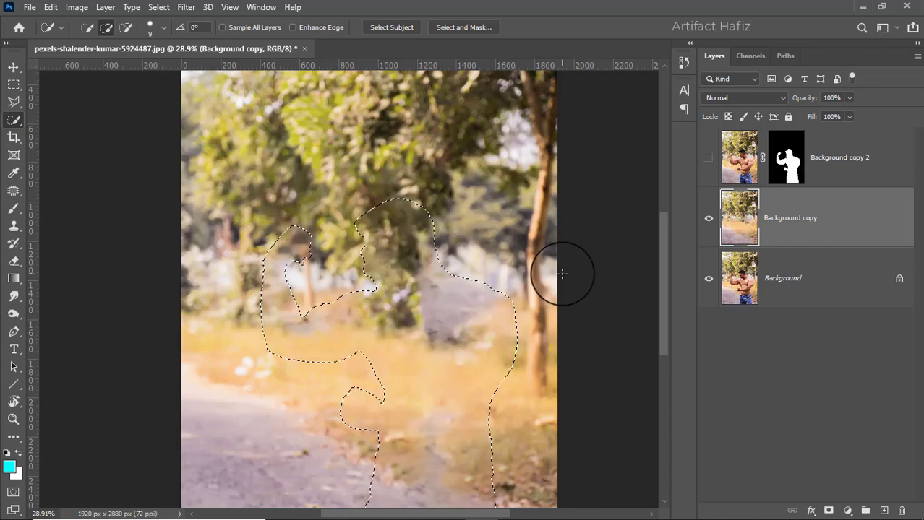
- Clear the selection and make the masked Background copy 2 layer visible again
click(159, 7)
click(169, 35)
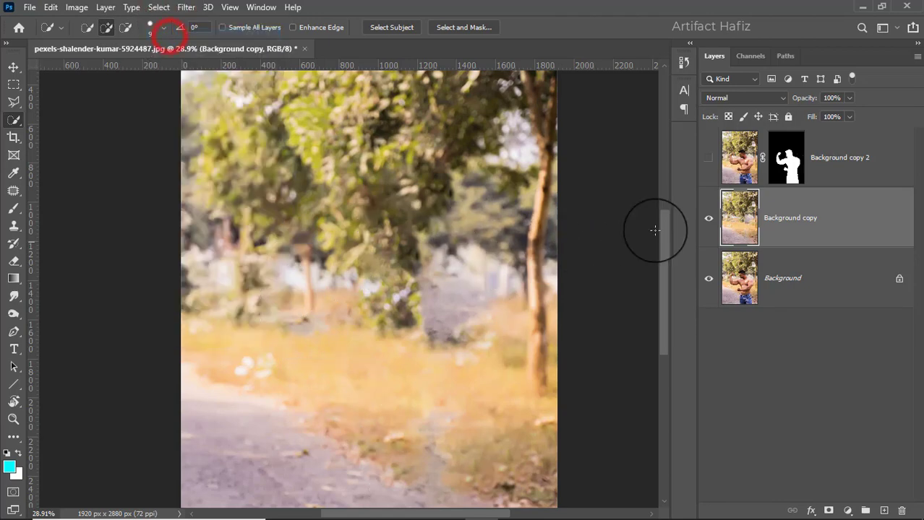
click(708, 160)
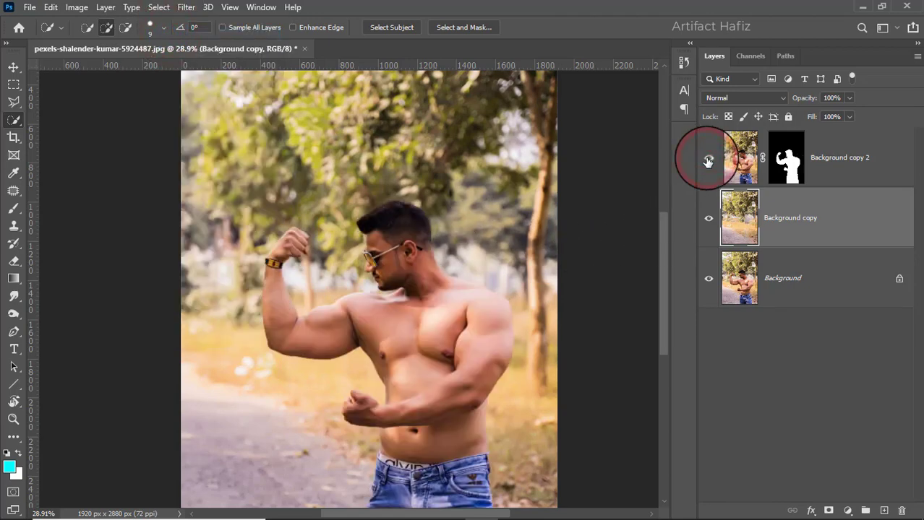
click(707, 160)
click(708, 160)
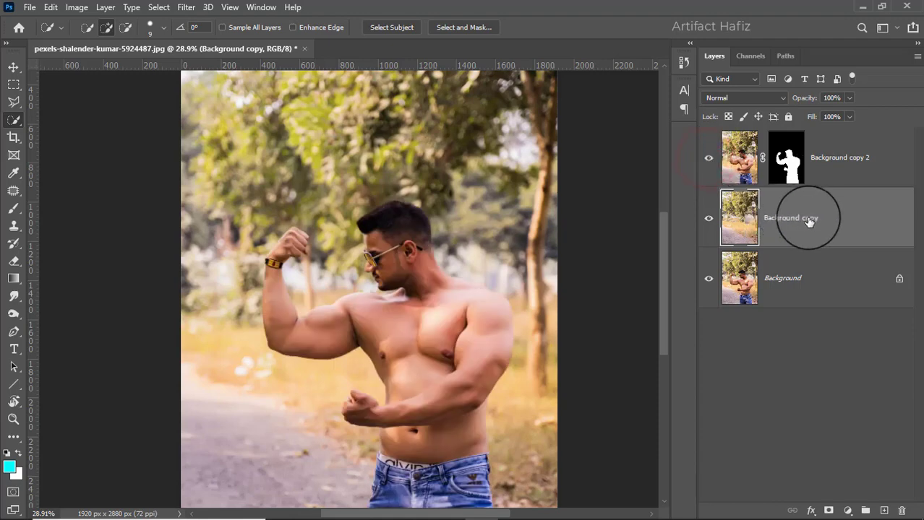
- Convert the Background copy layer for Smart Filters and start a Tilt-Shift blur on it
click(186, 7)
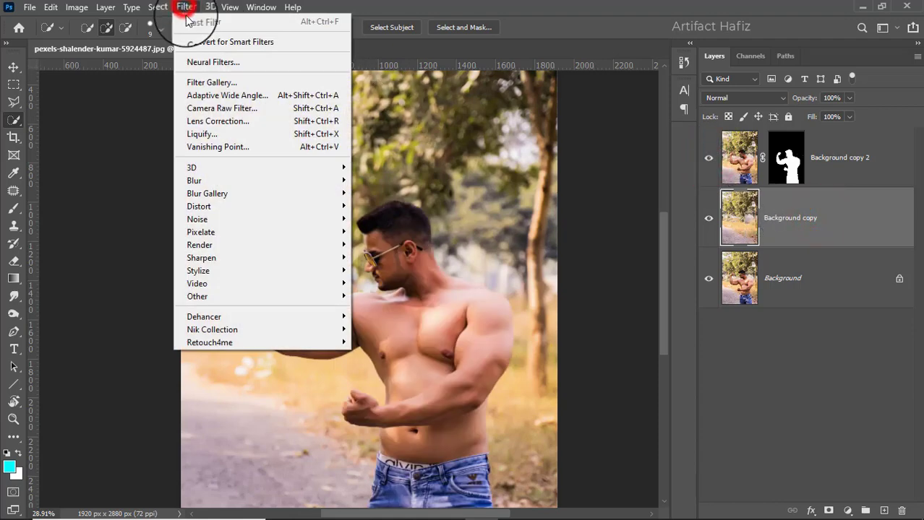
click(200, 34)
click(186, 7)
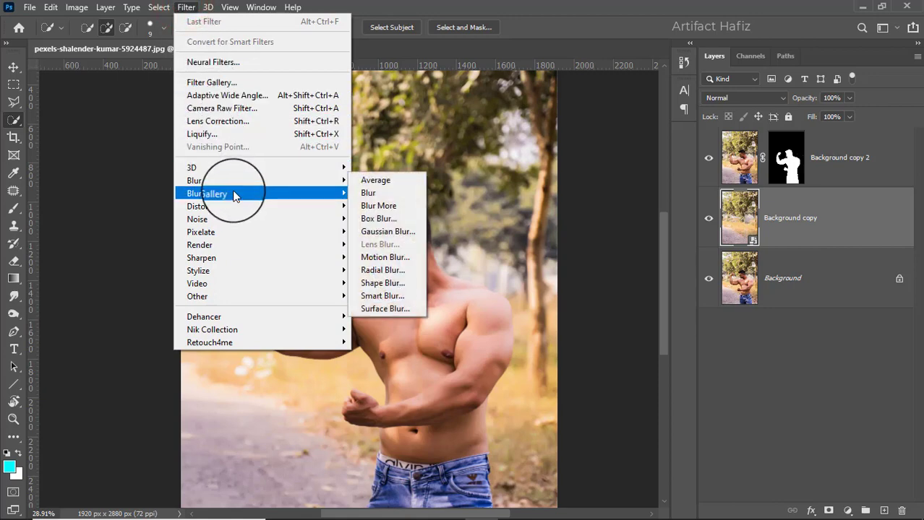
mouse_move(278, 193)
click(378, 218)
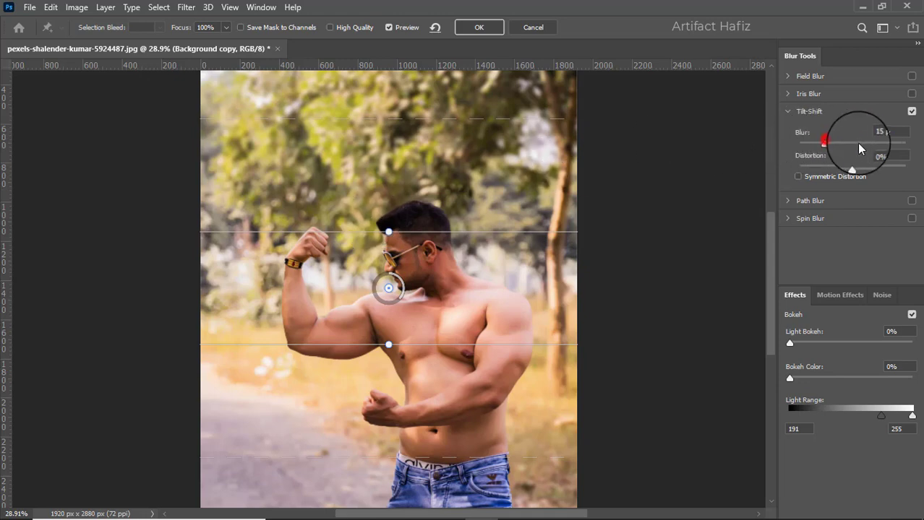
- Set the Tilt-Shift blur amount to 99 px
click(859, 143)
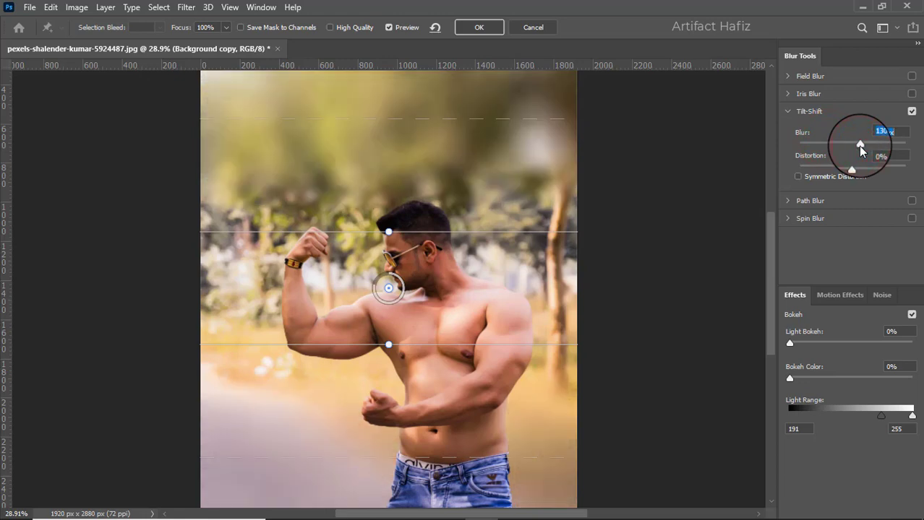
drag(858, 146, 847, 146)
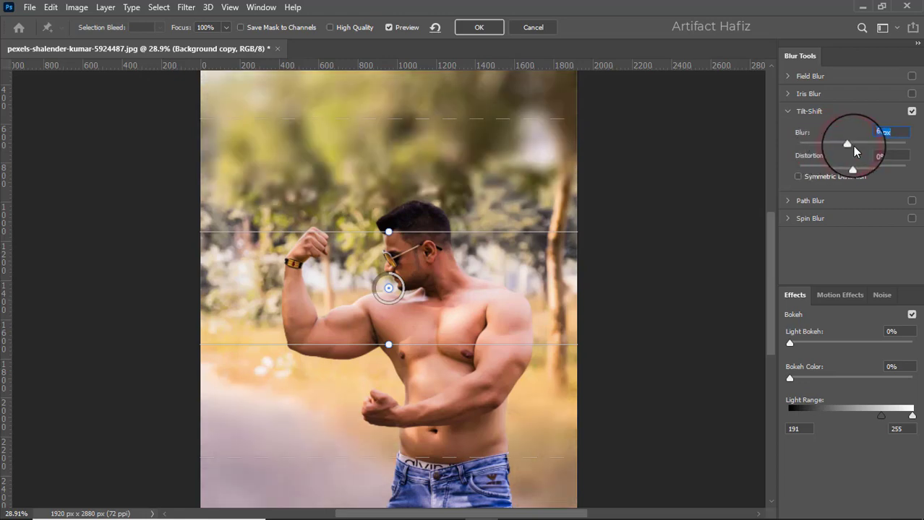
click(857, 145)
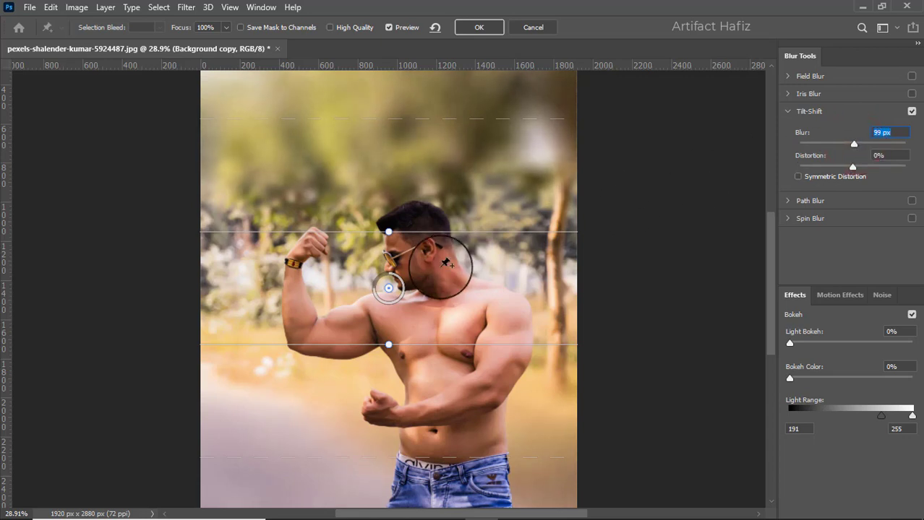
- Move the Tilt-Shift focus band below the photo's lower edge with the dashed fade line at the man's chest, and apply the blur
drag(388, 287, 387, 426)
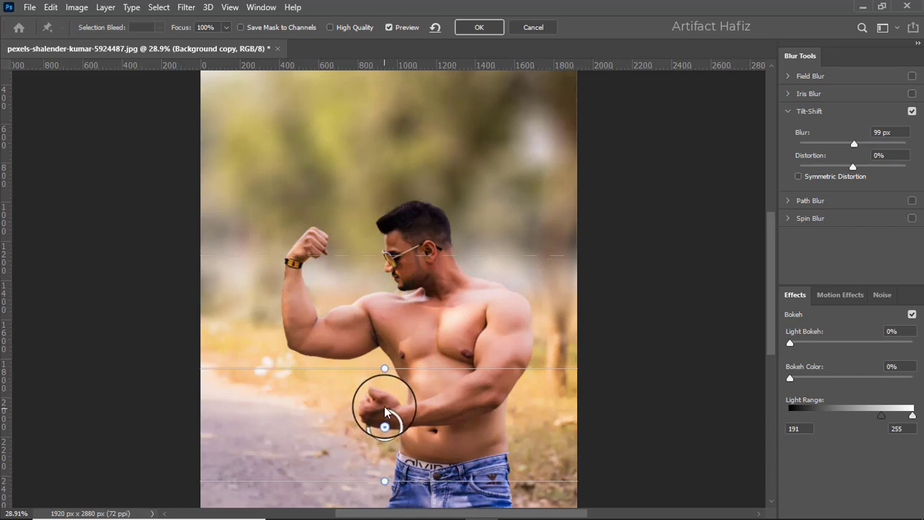
scroll(385, 426, down, 3)
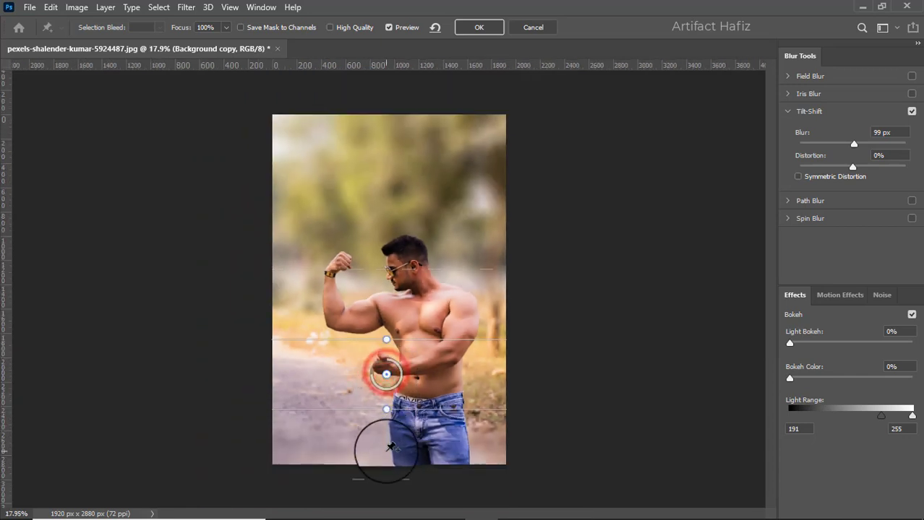
drag(386, 373, 387, 378)
drag(386, 412, 392, 517)
drag(398, 406, 393, 325)
key(ctrl+plus)
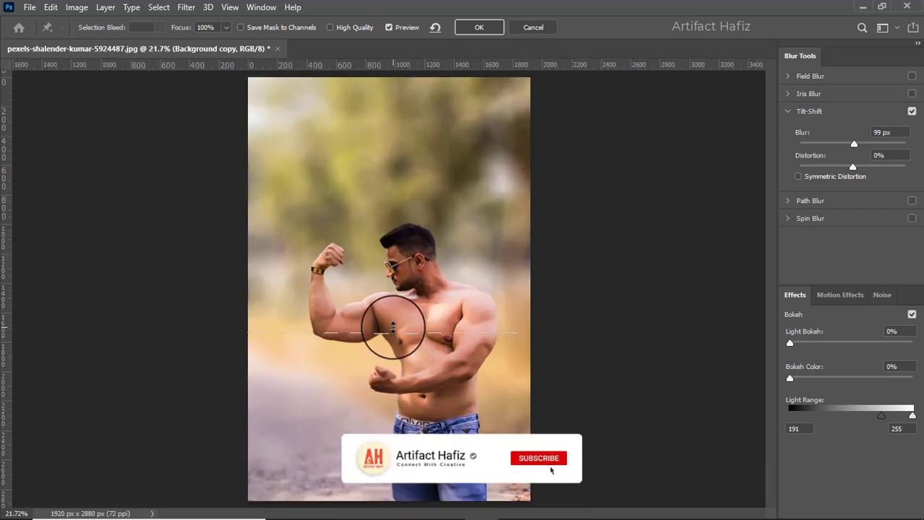
scroll(393, 328, up, 1)
key(ctrl+minus)
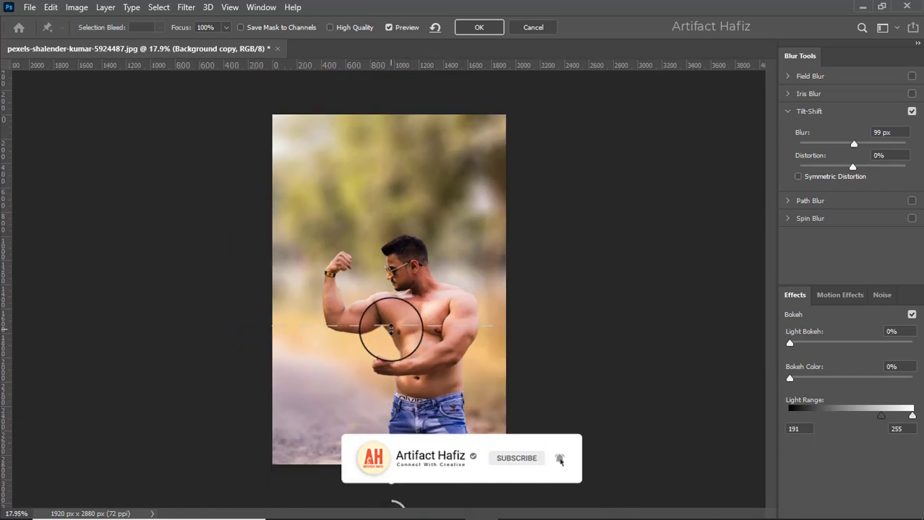
key(ctrl+plus)
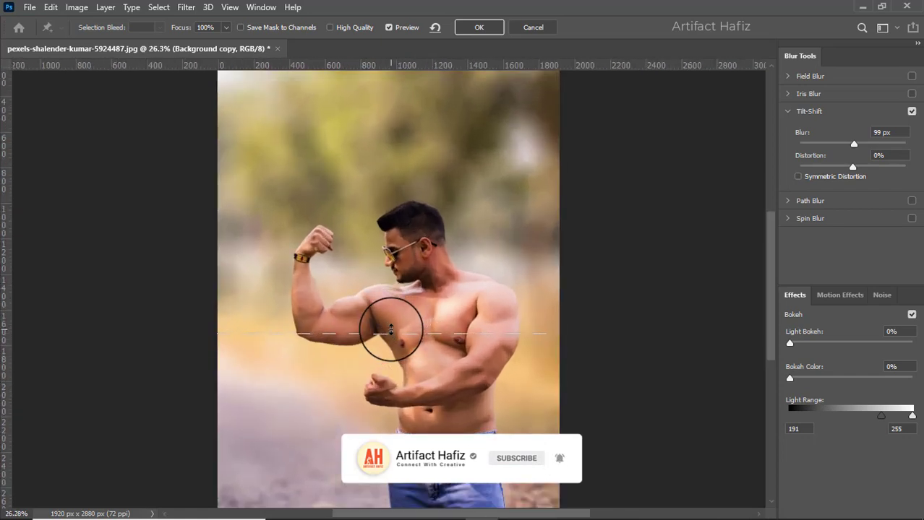
key(ctrl+minus)
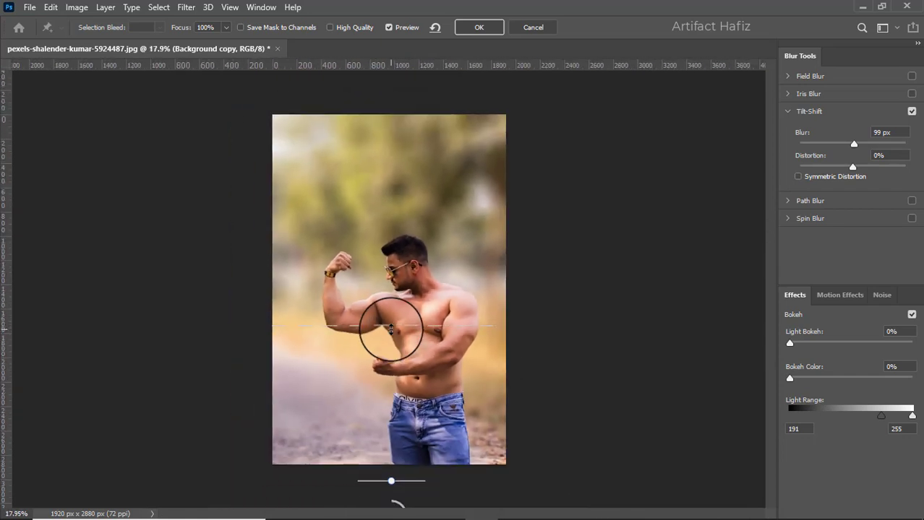
click(473, 27)
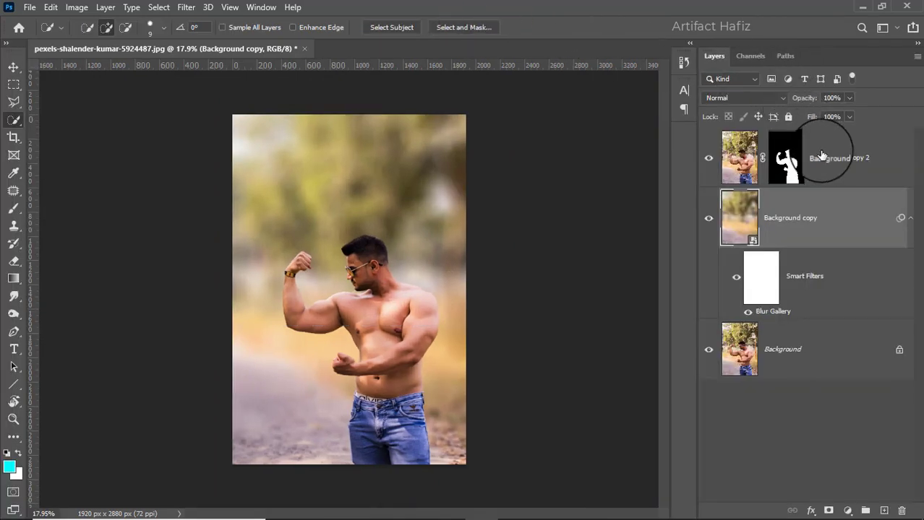
- Add a Curves adjustment layer above Background copy 2 and shape a gentle S-curve with one shadow point and one raised highlight point
click(839, 155)
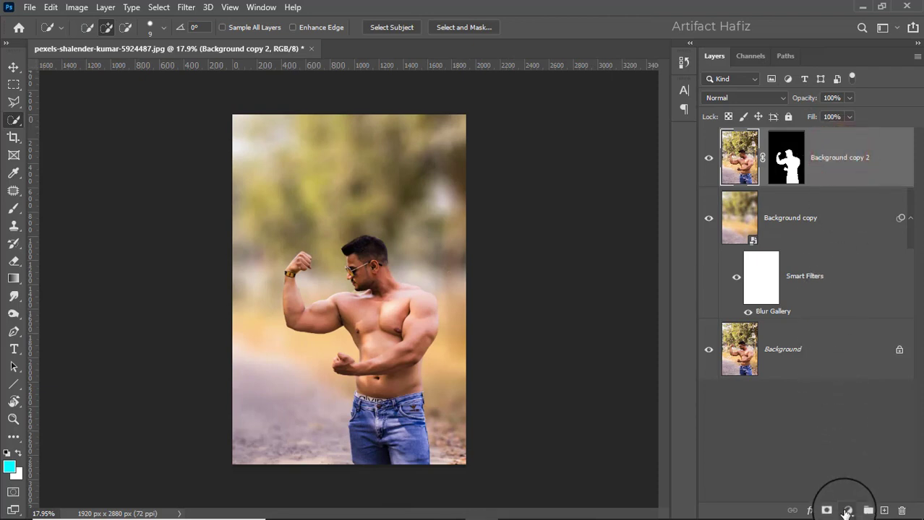
click(847, 511)
click(840, 336)
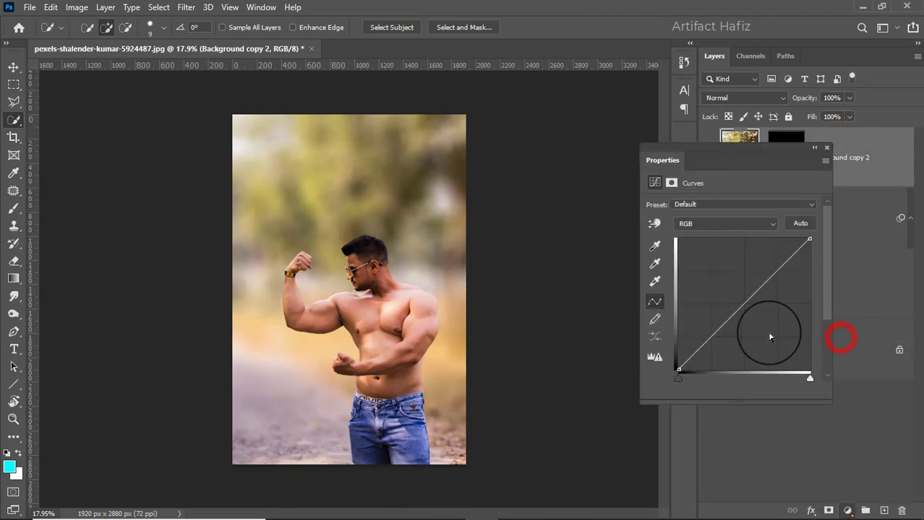
click(710, 338)
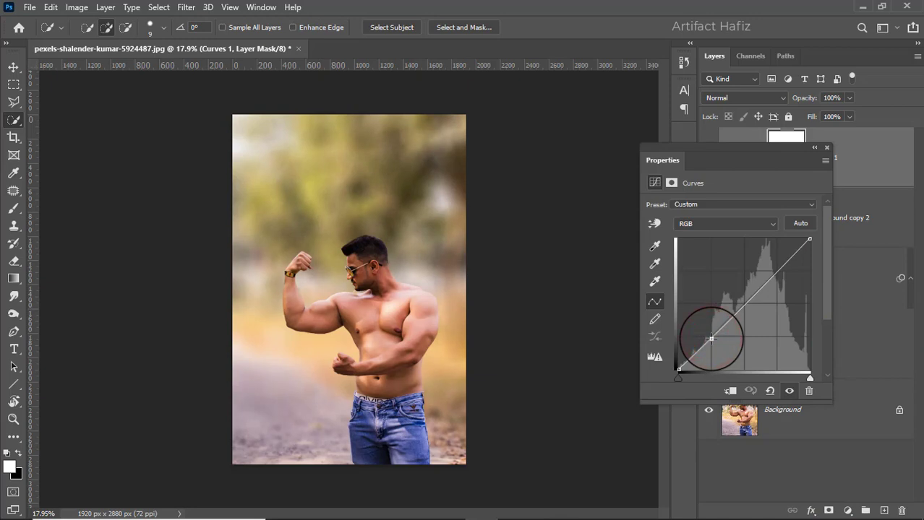
click(779, 264)
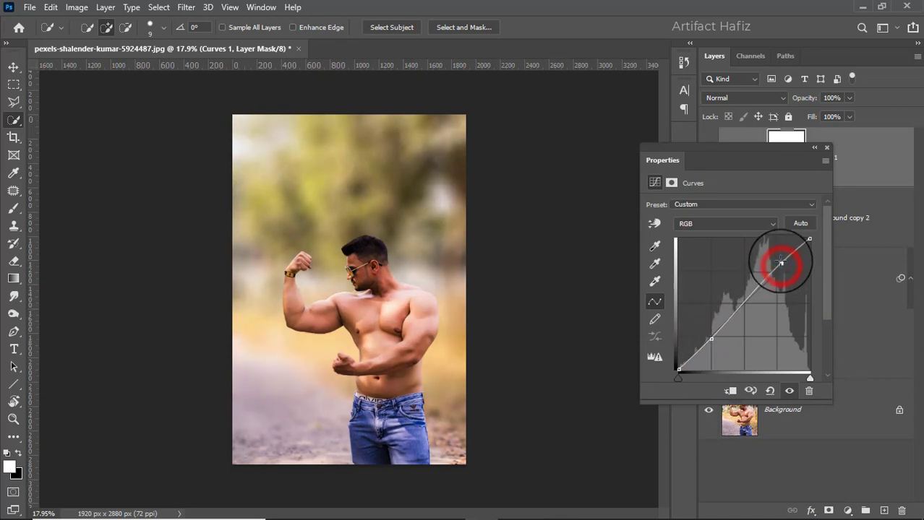
drag(780, 263, 781, 258)
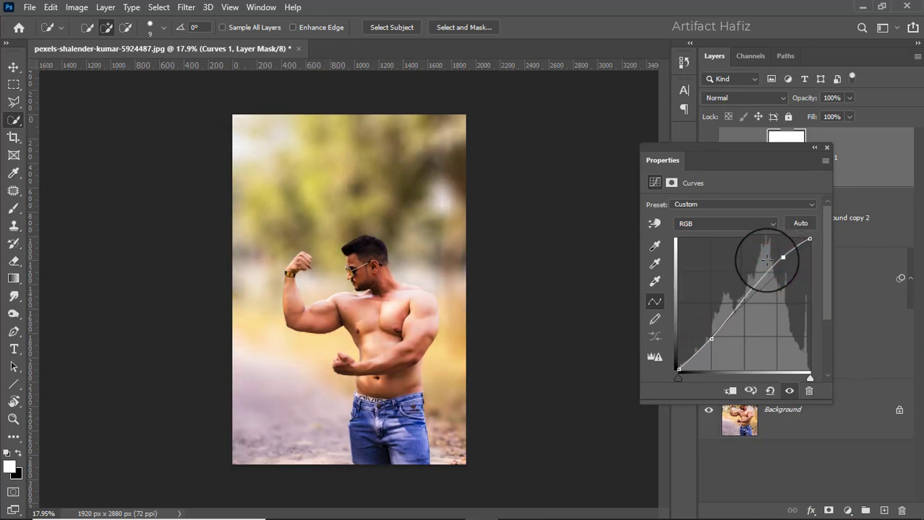
drag(710, 335, 713, 341)
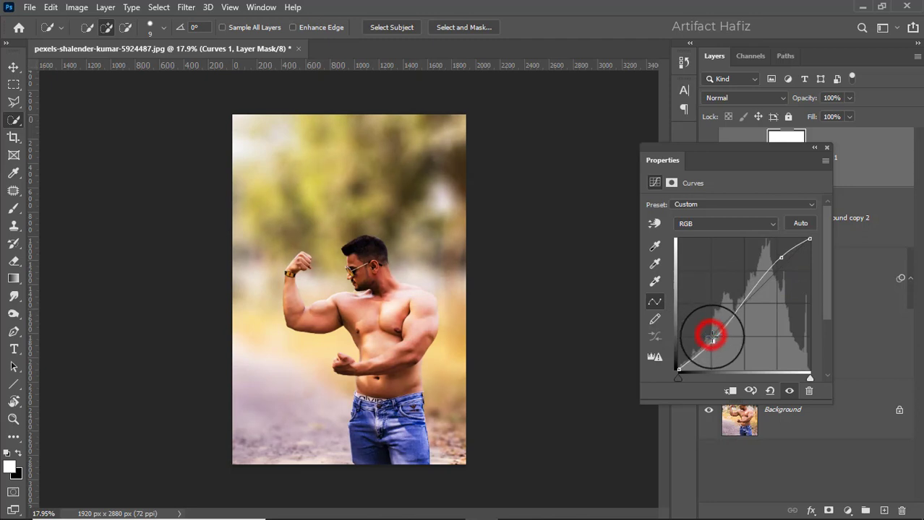
click(825, 148)
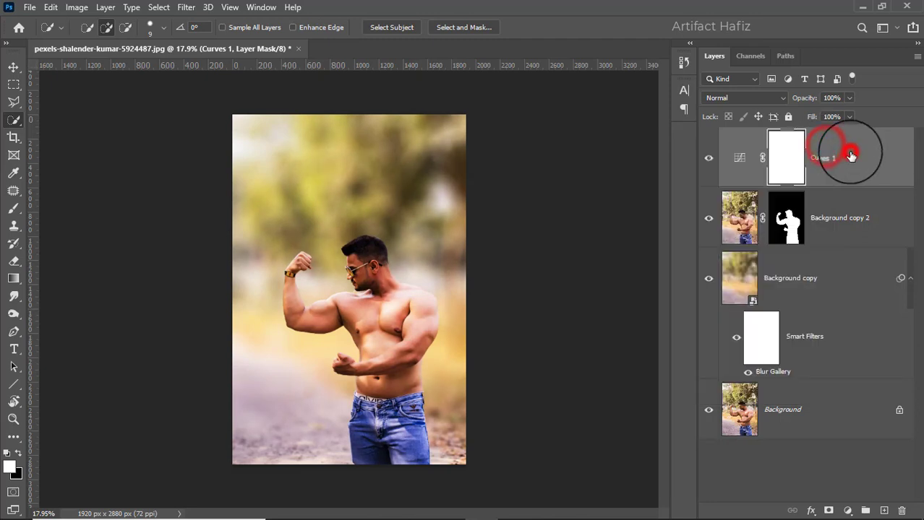
- Stamp all visible layers into a new top layer, convert it for Smart Filters, and open the Camera Raw Filter on it
click(850, 153)
key(ctrl+alt+shift+e)
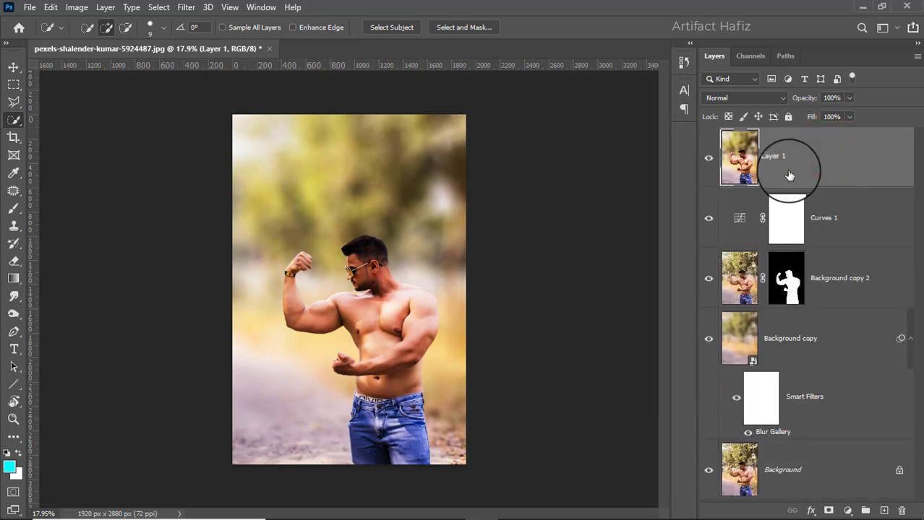
click(190, 10)
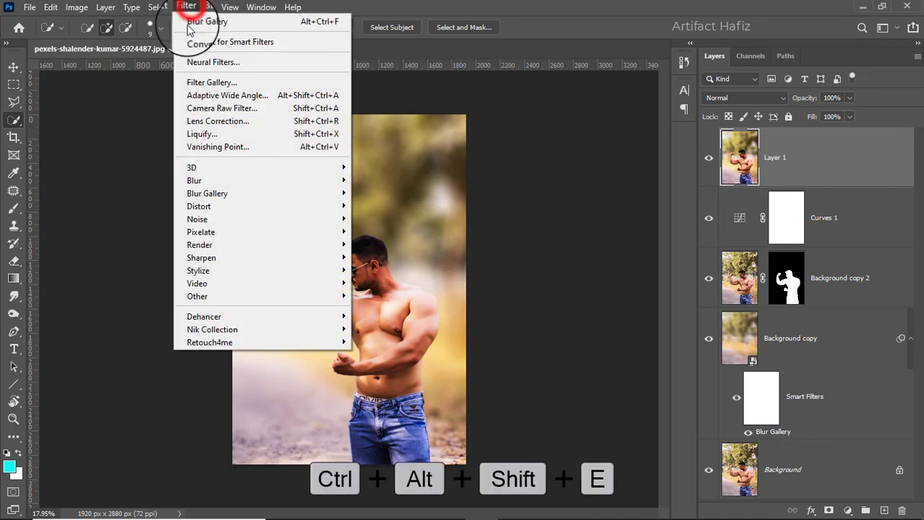
click(195, 42)
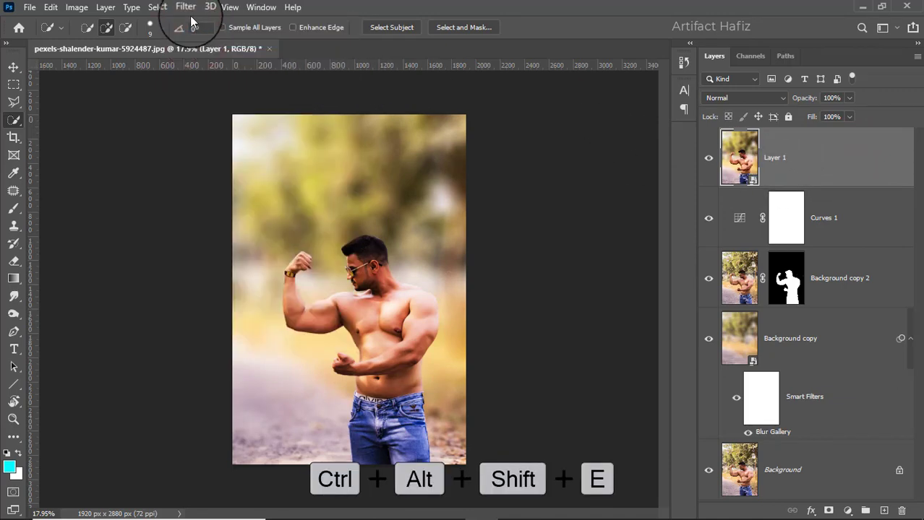
click(186, 8)
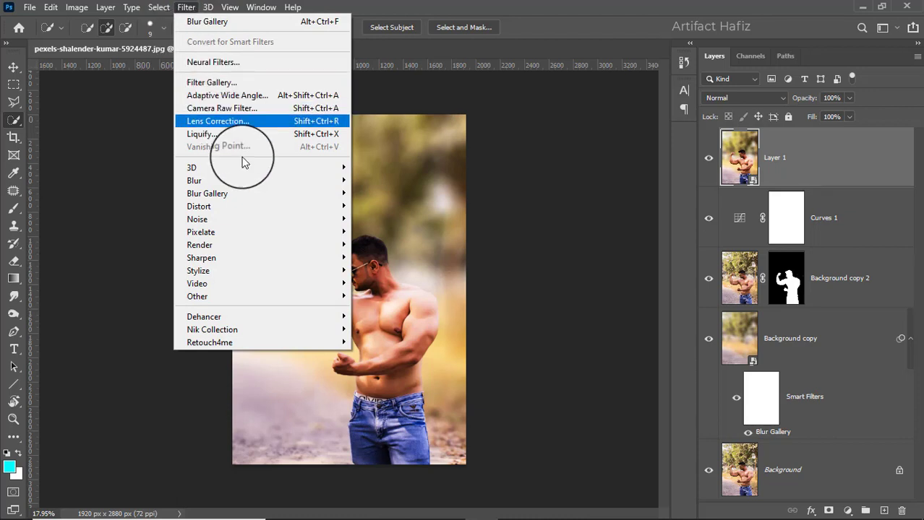
click(244, 107)
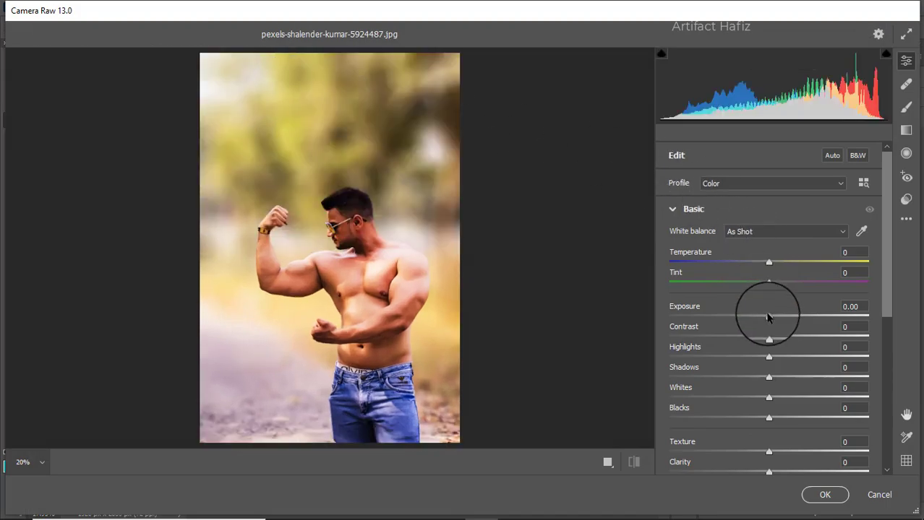
- Set Exposure -0.25, Highlights -36, Shadows +13, Whites +20, Blacks +38, Texture -7, Clarity +7, Dehaze +7 and Vibrance +27
drag(768, 315, 764, 315)
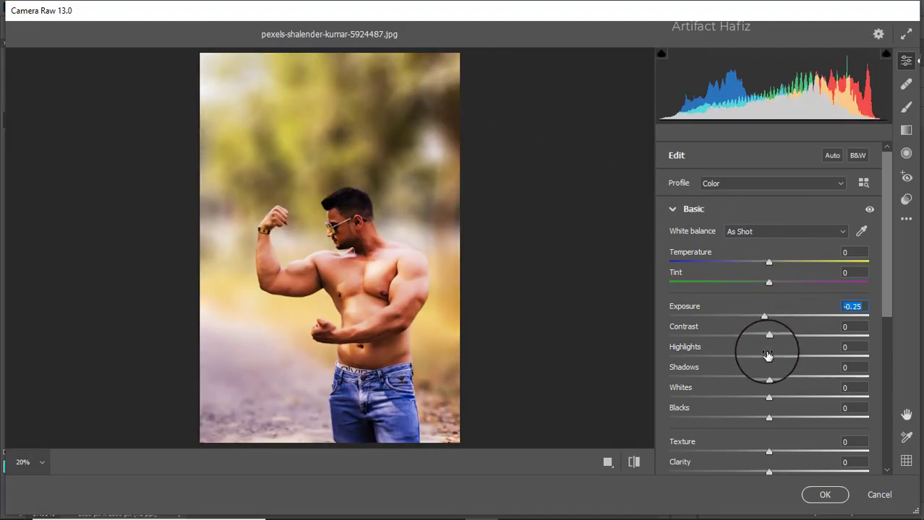
drag(768, 357, 806, 417)
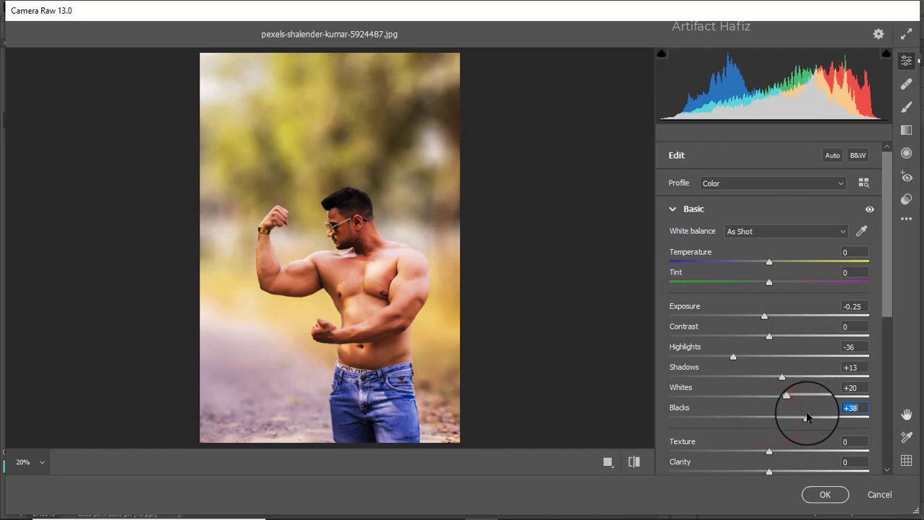
scroll(798, 336, down, 5)
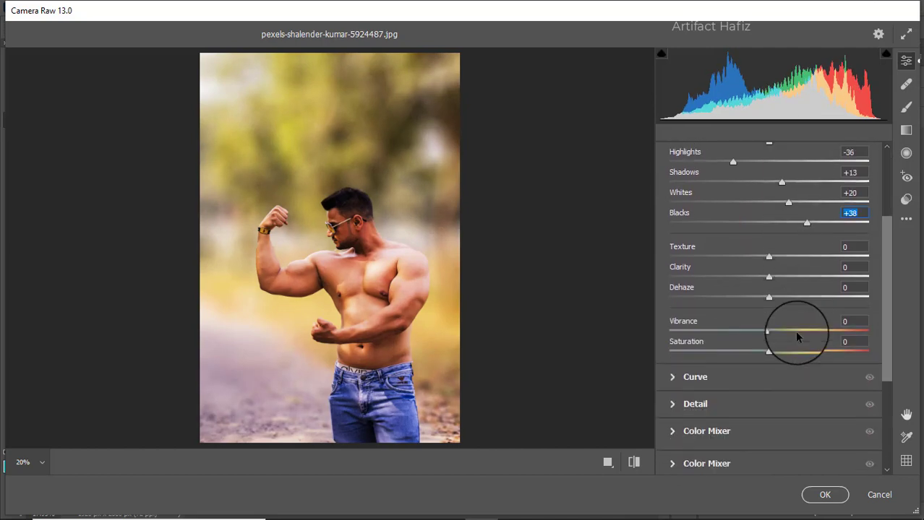
drag(769, 258, 795, 332)
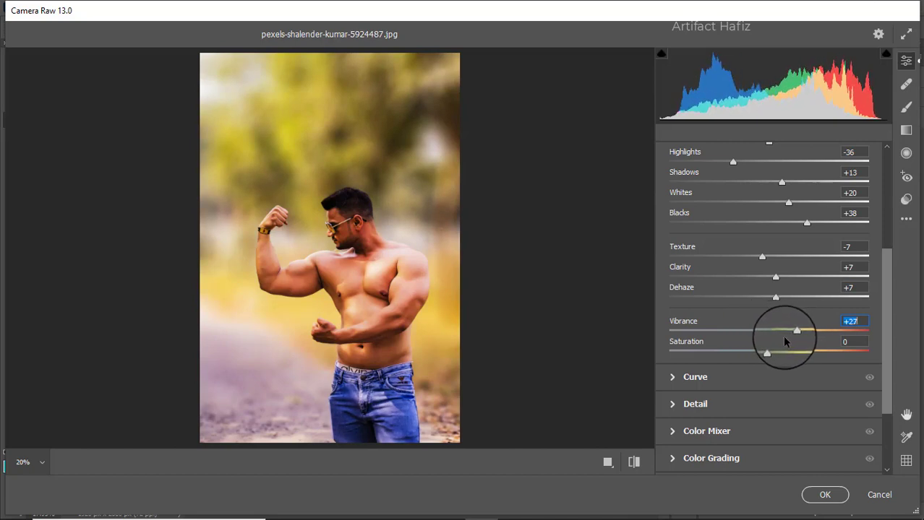
- Add a shadow point and a highlight point to the composite RGB point curve, keeping it close to the diagonal
click(695, 378)
click(734, 342)
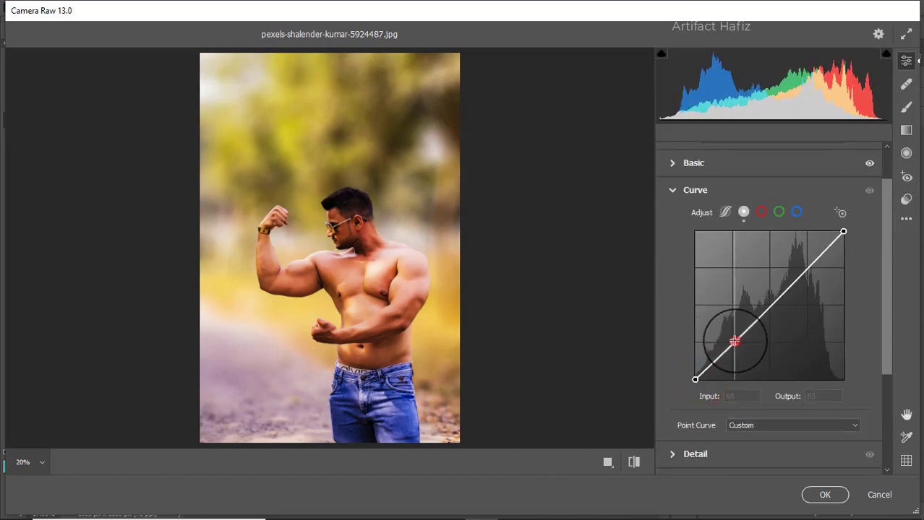
drag(801, 271, 807, 265)
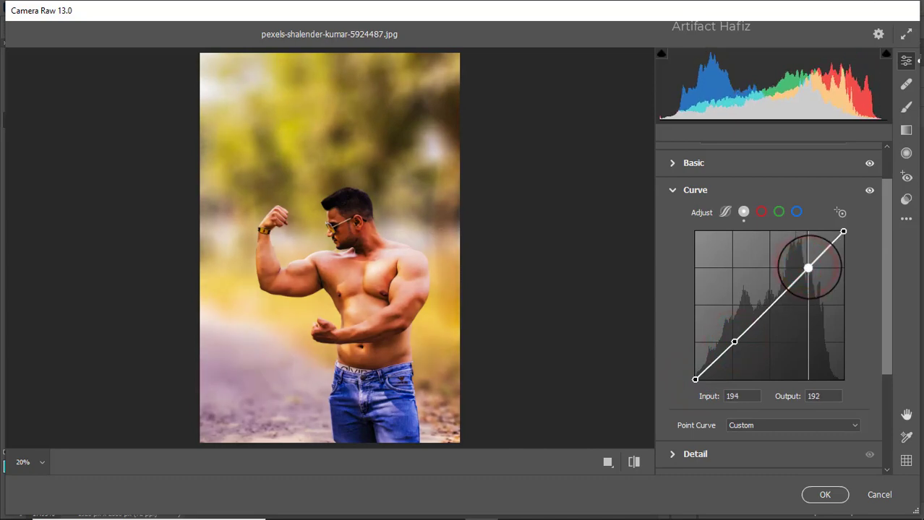
- On the blue channel curve, raise the black point to output 19 and add a point at input 61, output 71
click(795, 211)
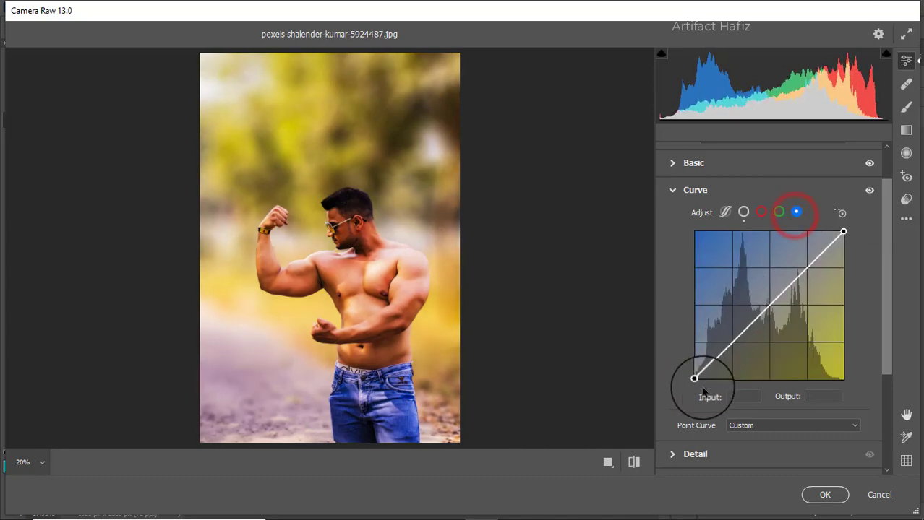
drag(694, 379, 695, 368)
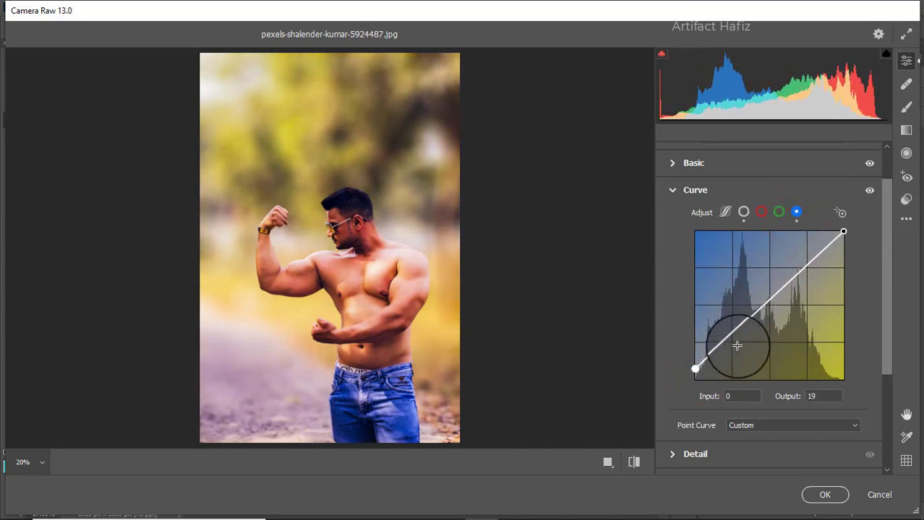
drag(727, 337, 730, 338)
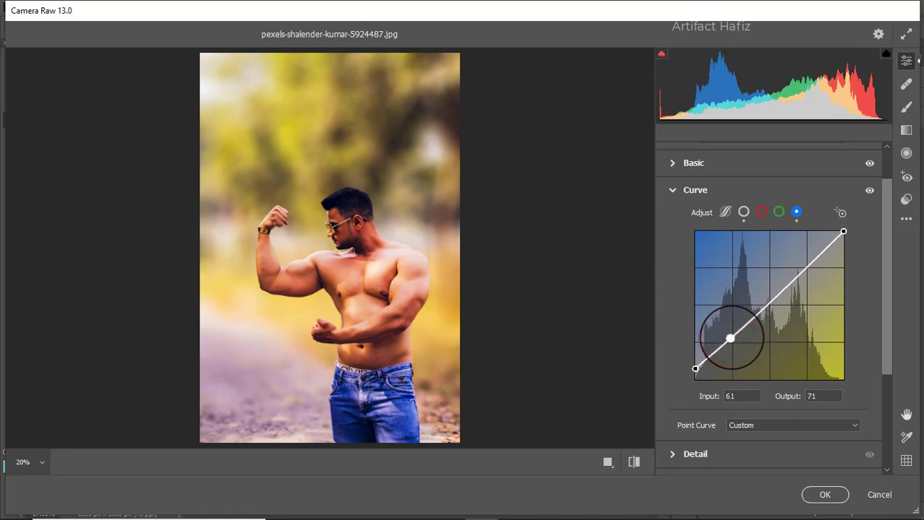
- Set the Detail values to Sharpening 6, Noise Reduction 10 and Color Noise Reduction 10
click(680, 454)
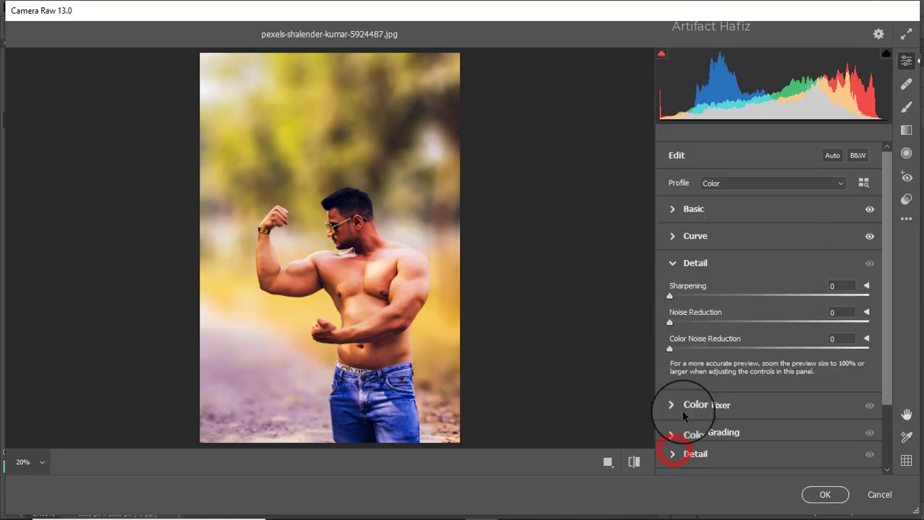
drag(669, 296, 675, 295)
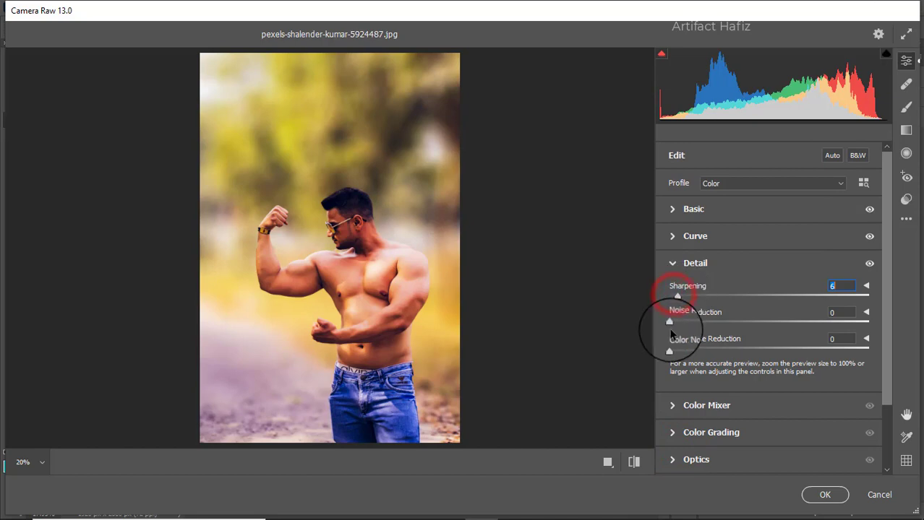
click(670, 323)
drag(677, 346, 687, 354)
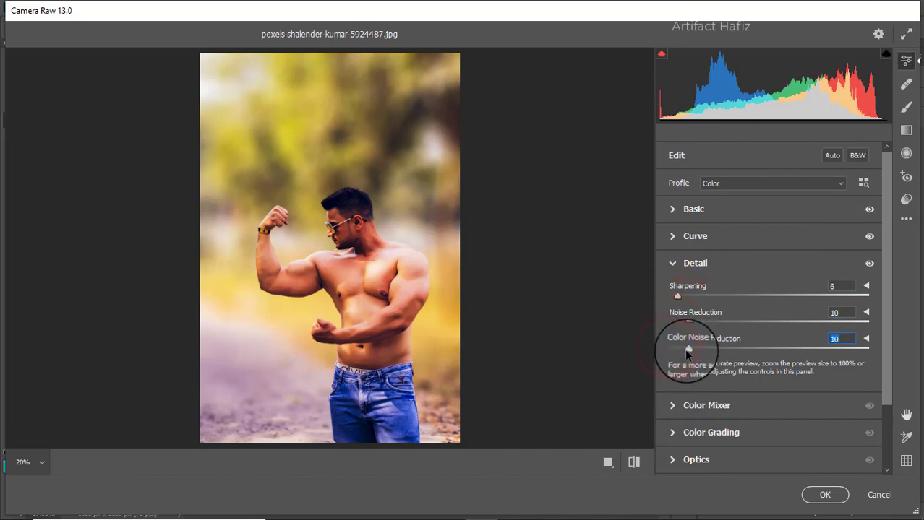
- Set the Color Mixer saturation to Reds -22, Oranges -24, Yellows -49, Greens +8, Aquas +7 and Blues -27
click(672, 406)
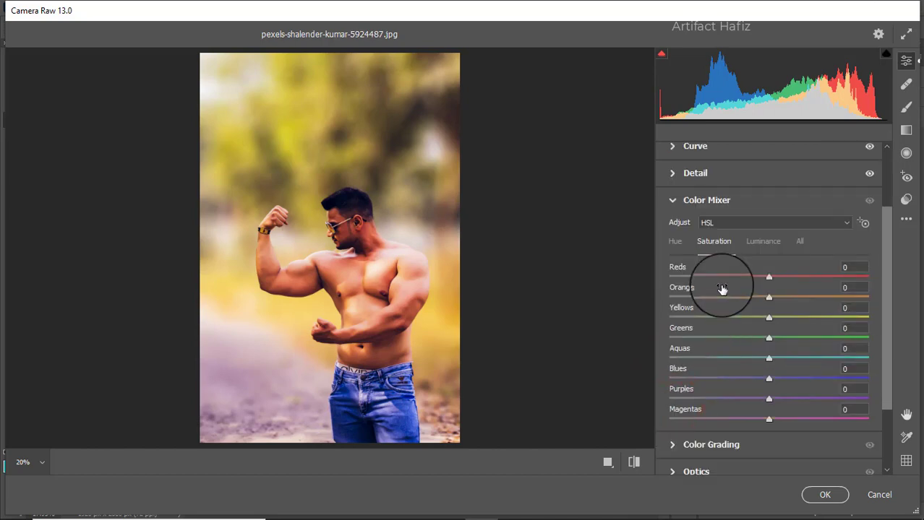
click(716, 243)
drag(768, 276, 719, 319)
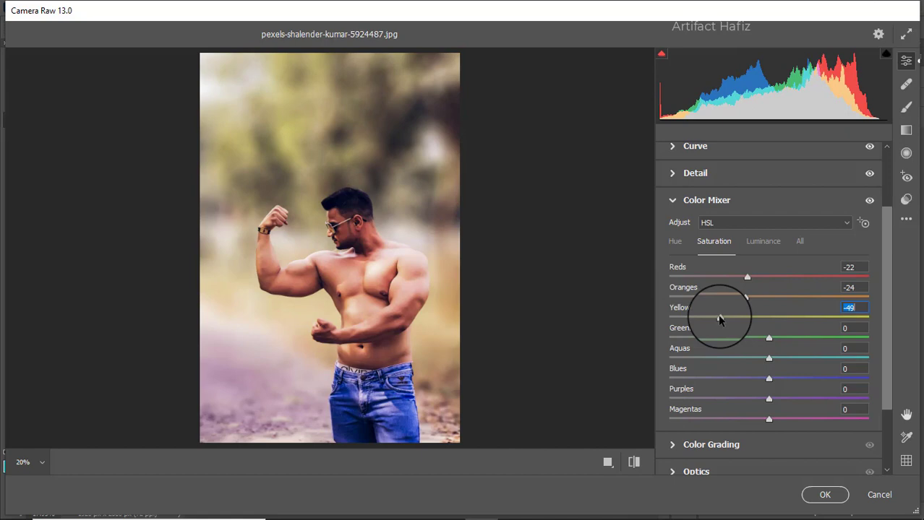
drag(768, 338, 743, 377)
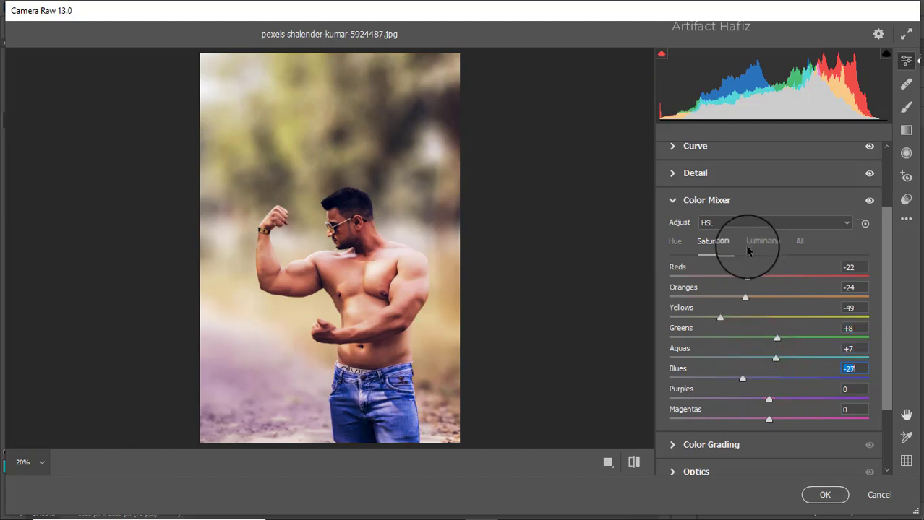
- Set the Color Mixer luminance to Oranges +33, Reds +90 and Yellows -24
click(749, 240)
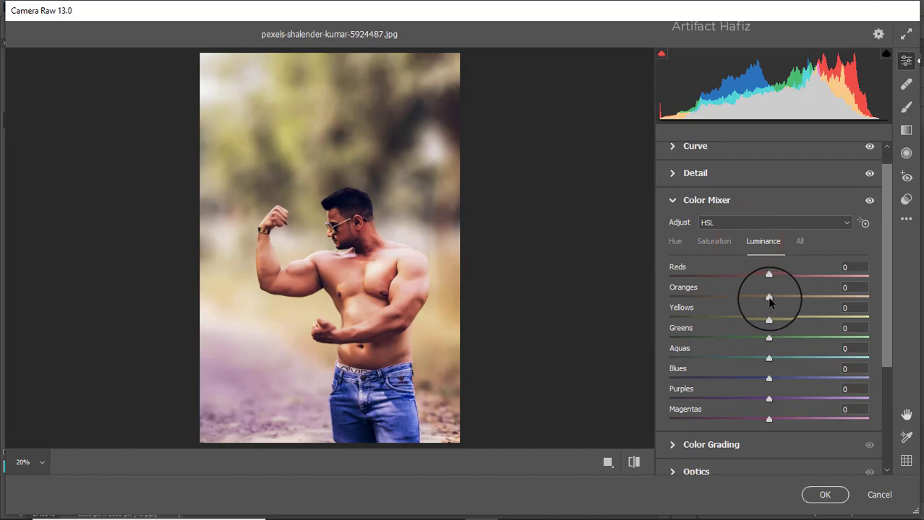
drag(769, 300, 802, 311)
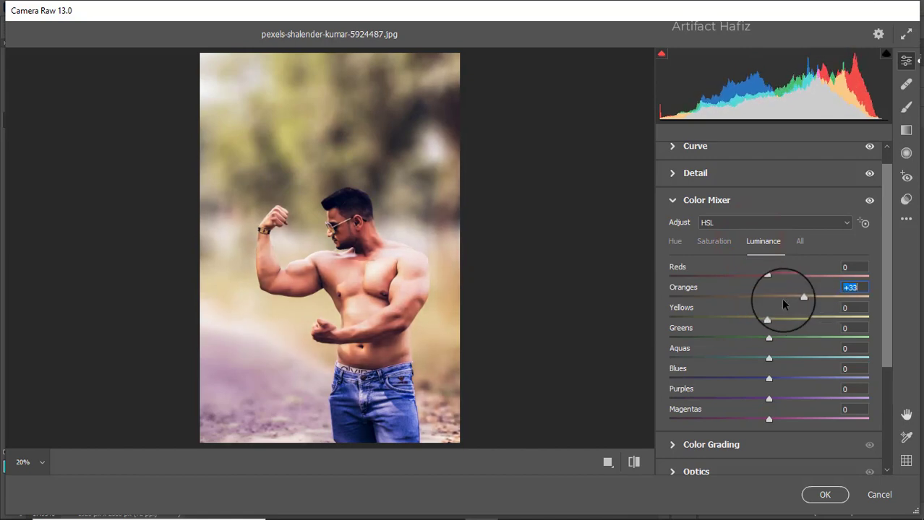
drag(767, 275, 852, 275)
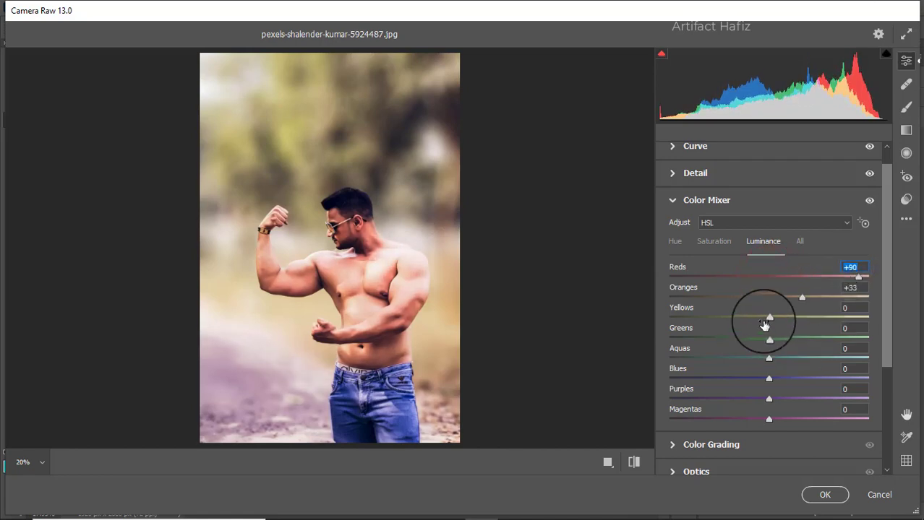
drag(764, 321, 745, 318)
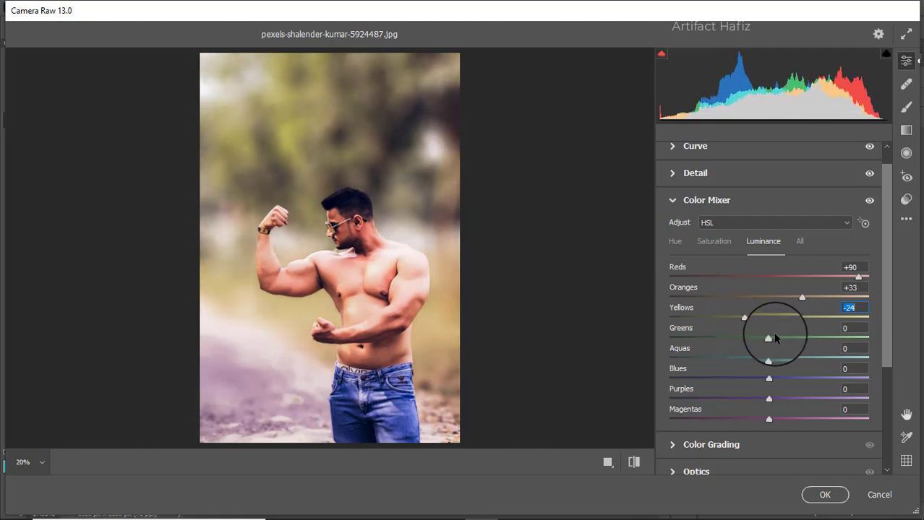
- Set the Color Mixer hue to Aquas -28, Purples -17 and Blues -58
drag(770, 337, 738, 363)
click(675, 241)
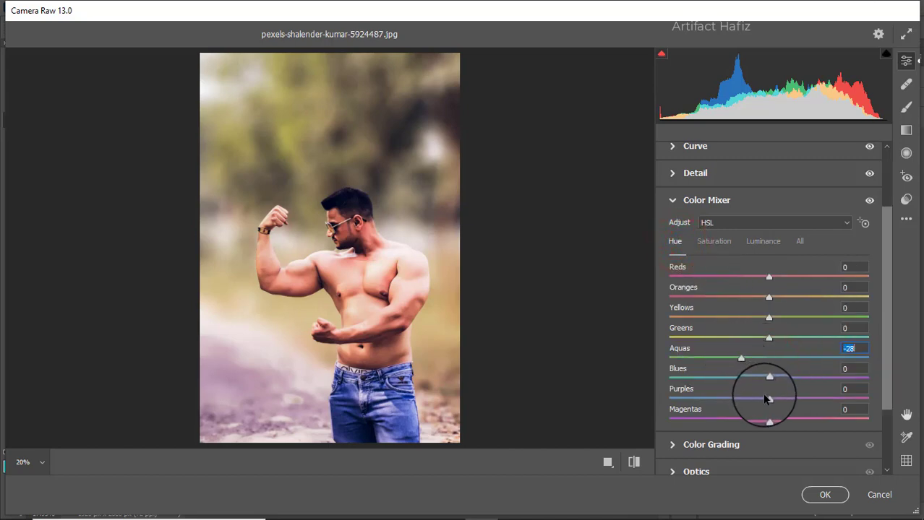
drag(768, 398, 711, 379)
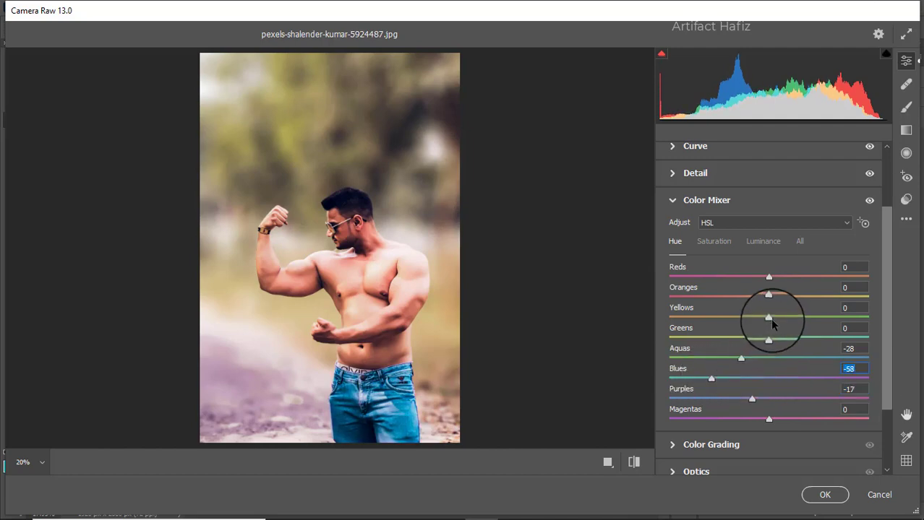
- Shift the background foliage toward green by setting the Yellows hue to +98 and the Greens hue to -100
drag(769, 317, 878, 325)
click(786, 318)
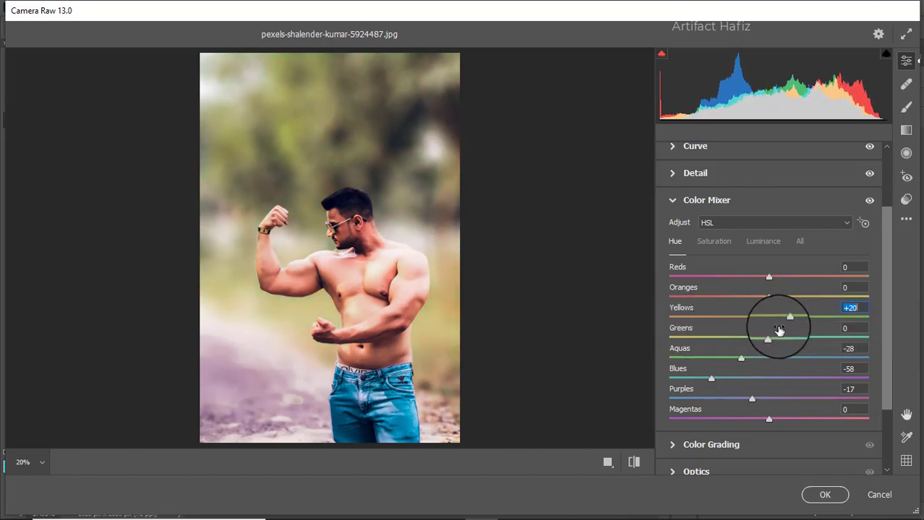
drag(768, 337, 655, 336)
drag(787, 319, 865, 323)
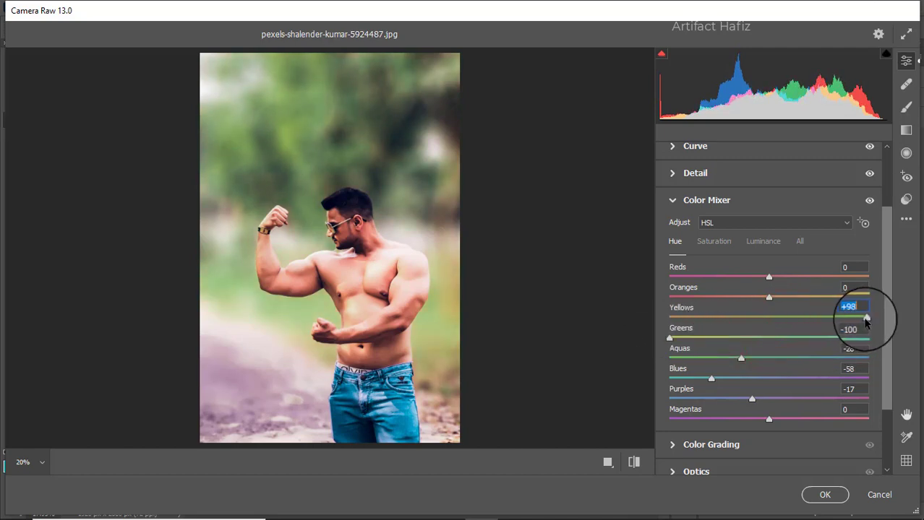
- Reduce the Yellows hue in the Color Mixer to +53
drag(865, 320, 835, 330)
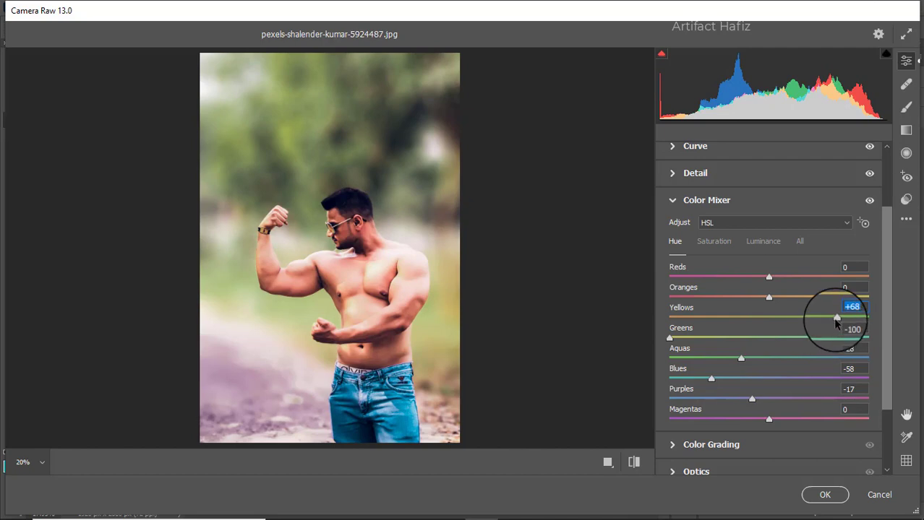
drag(836, 319, 821, 320)
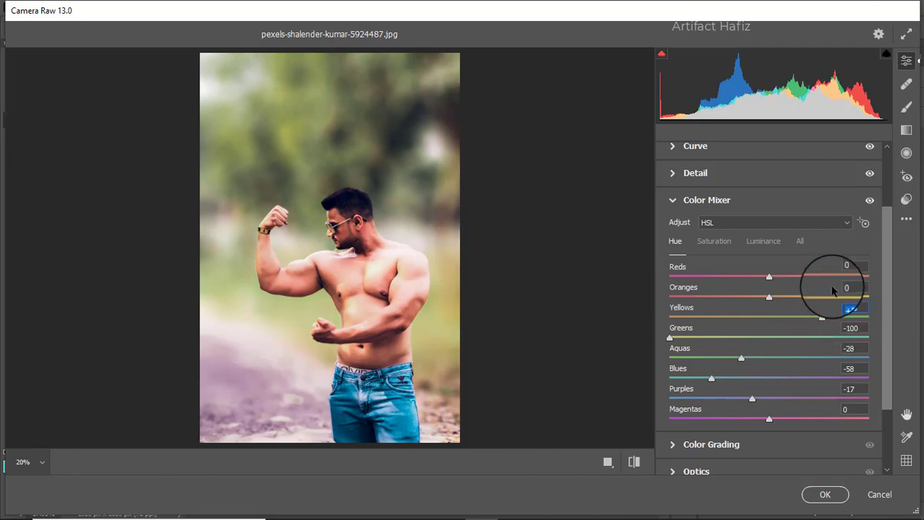
- Tint both the shadows and the highlights slightly blue with the Color Grading wheels
scroll(813, 267, down, 3)
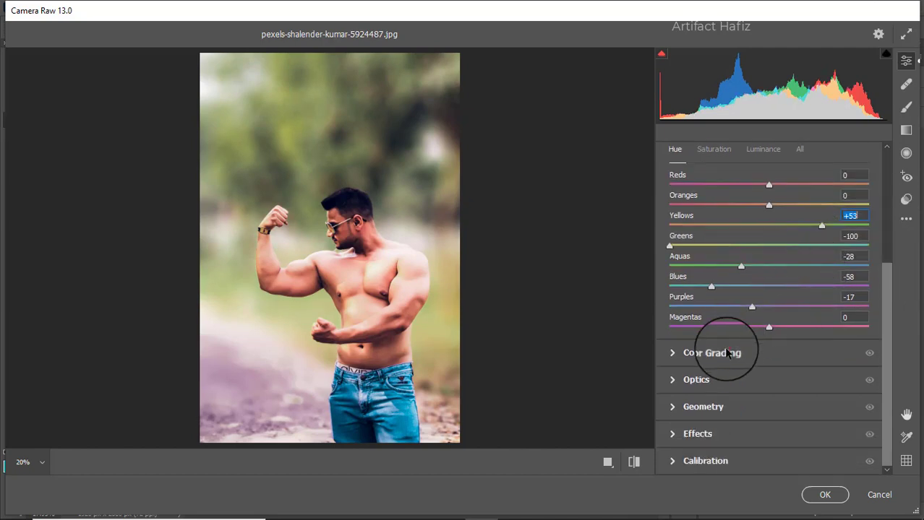
click(729, 352)
click(721, 358)
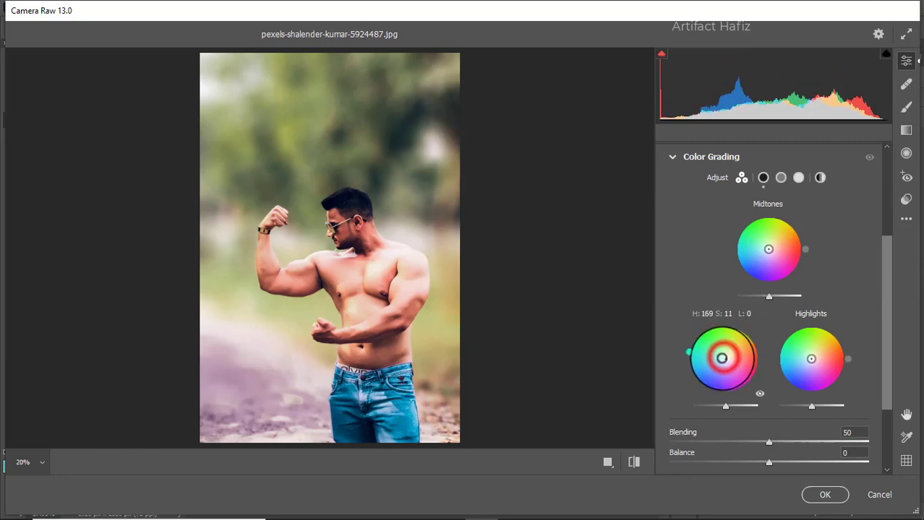
drag(689, 353, 688, 395)
drag(788, 374, 865, 302)
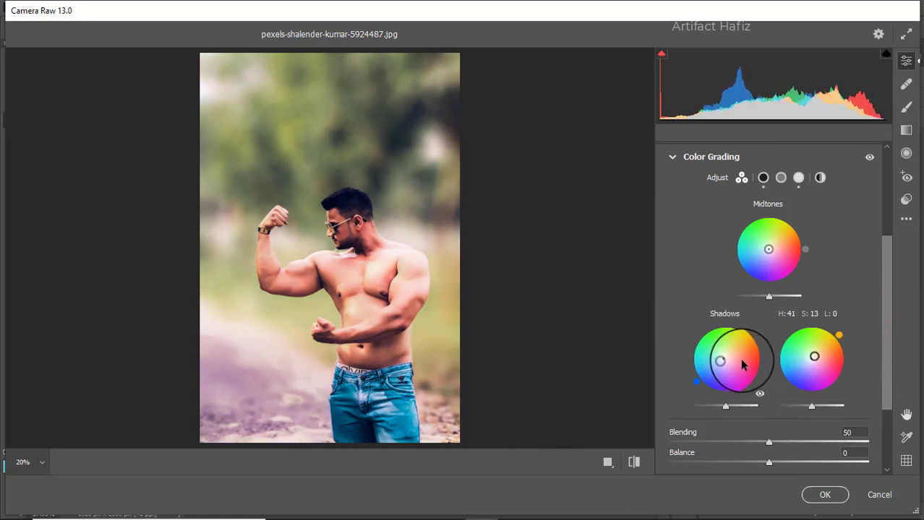
mouse_move(838, 338)
mouse_down()
mouse_move(753, 383)
mouse_move(753, 369)
mouse_move(775, 365)
mouse_move(786, 386)
mouse_move(819, 314)
mouse_move(831, 332)
mouse_up()
- Darken the edges of the photo by setting the Vignetting effect to -16
scroll(824, 333, down, 3)
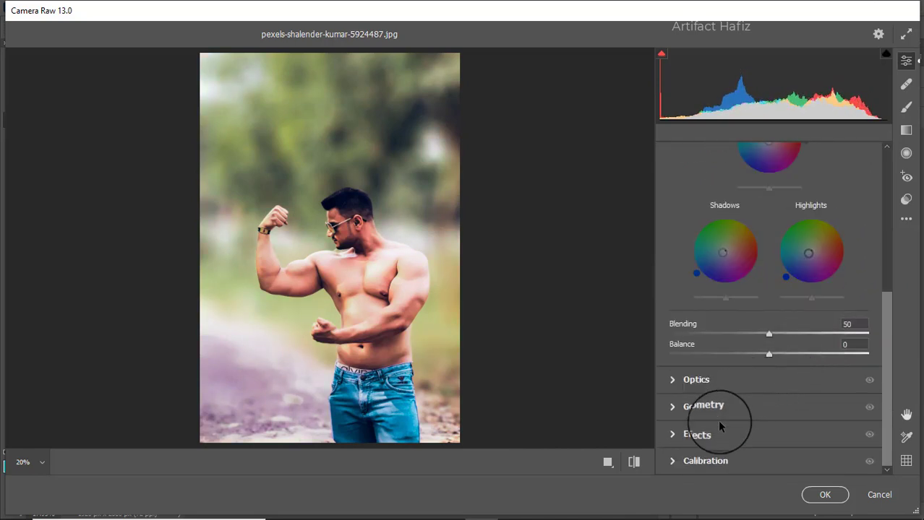
click(716, 434)
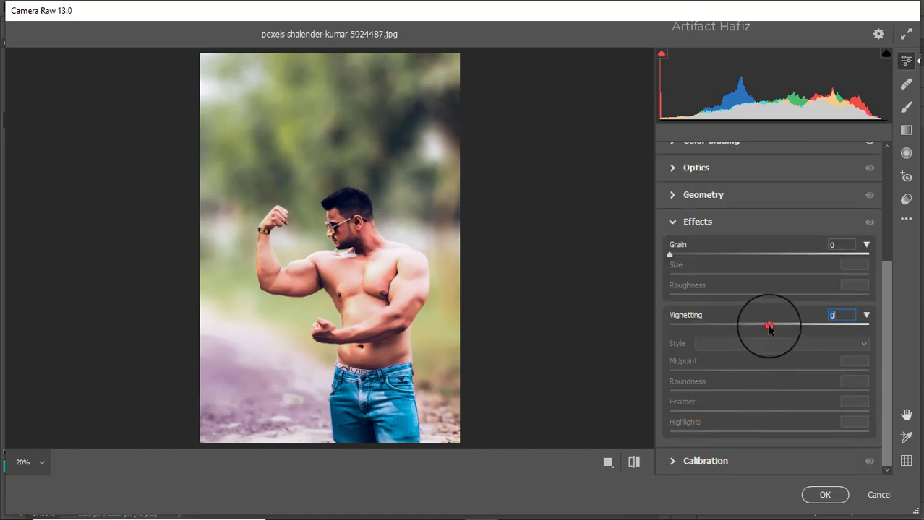
drag(769, 327, 751, 327)
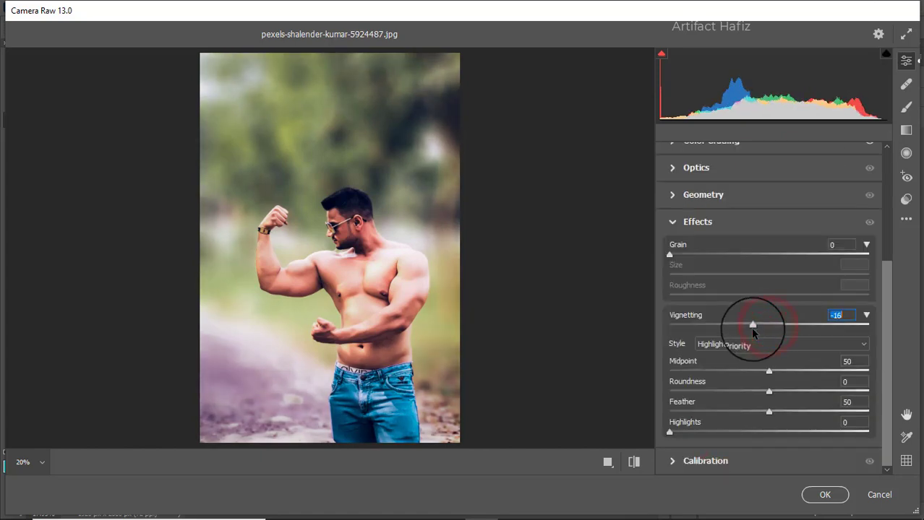
- Calibrate the primary saturations to Green +33, Red -10 and Blue -10
click(705, 462)
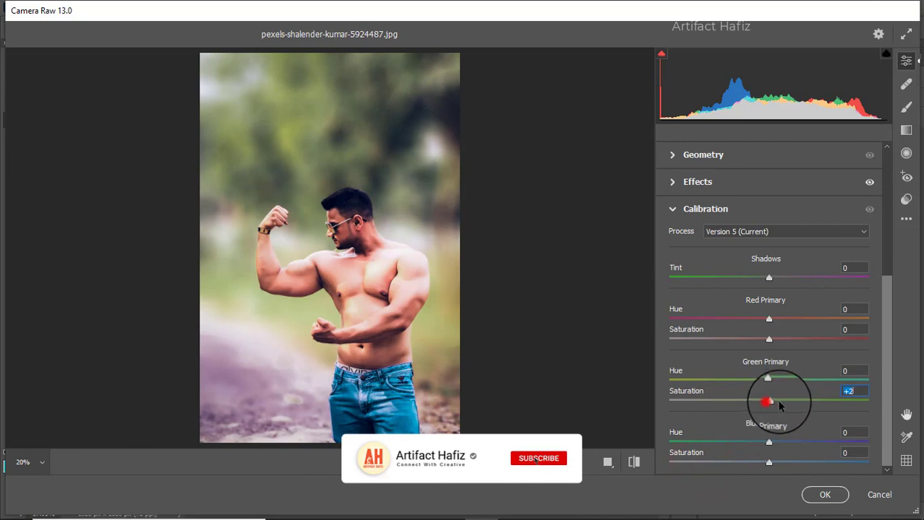
drag(779, 407, 801, 401)
drag(769, 339, 759, 338)
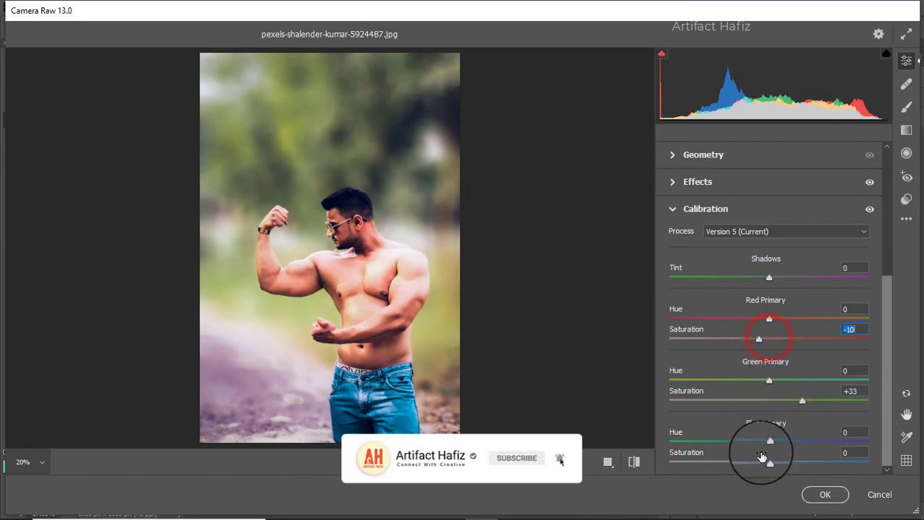
drag(769, 463, 756, 465)
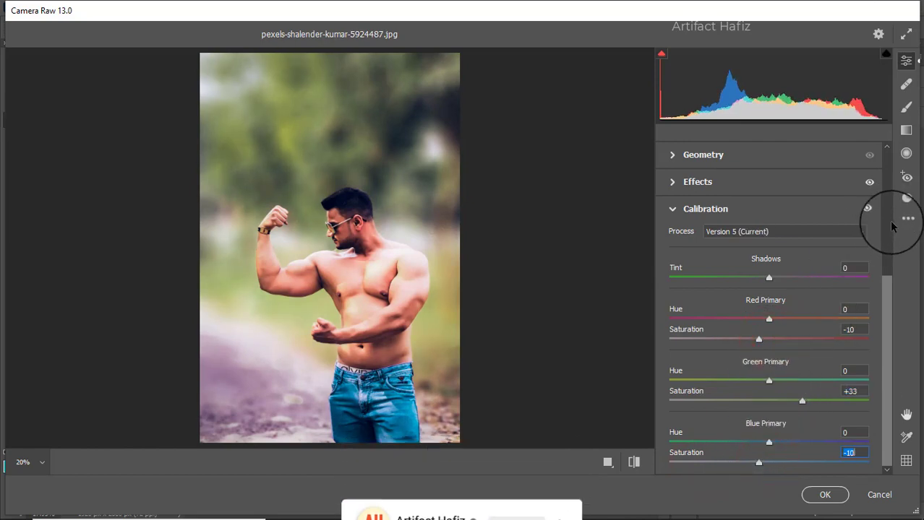
- Lower the Vibrance in the Basic adjustments to +12
drag(887, 292, 901, 148)
click(744, 215)
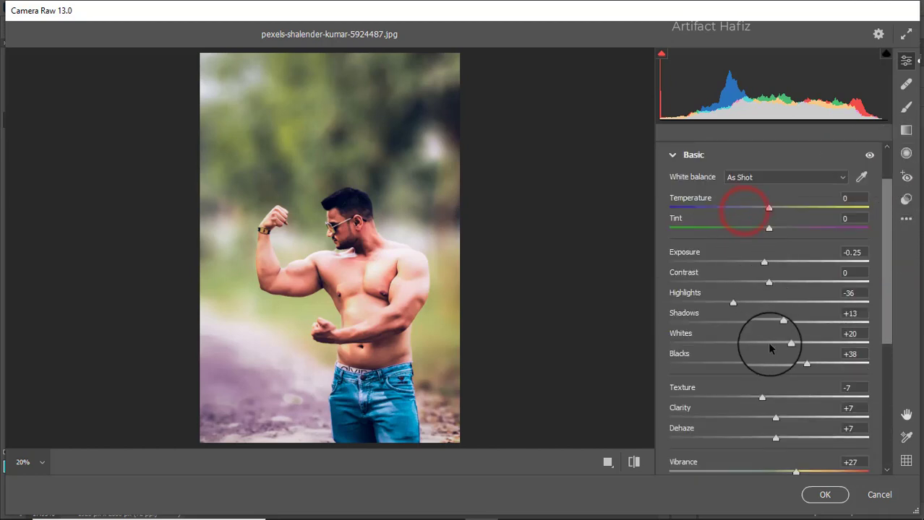
scroll(770, 346, down, 3)
click(793, 374)
mouse_move(792, 376)
mouse_down()
mouse_move(731, 376)
mouse_move(780, 375)
mouse_up()
- Set the Exposure to -0.50 and the Highlights to -45 in the Basic adjustments
scroll(781, 295, up, 3)
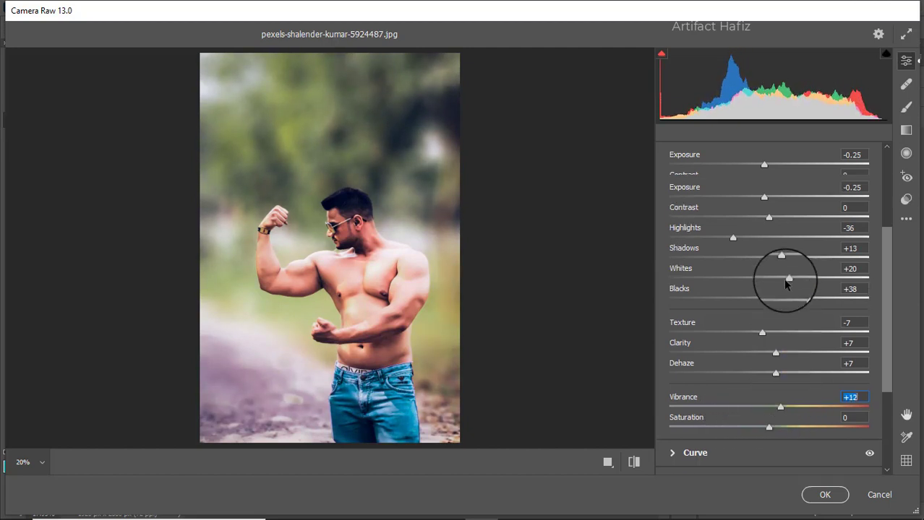
mouse_move(765, 263)
mouse_down()
mouse_move(746, 265)
mouse_move(759, 265)
mouse_up()
mouse_move(734, 304)
mouse_down()
mouse_move(743, 308)
mouse_move(726, 308)
mouse_up()
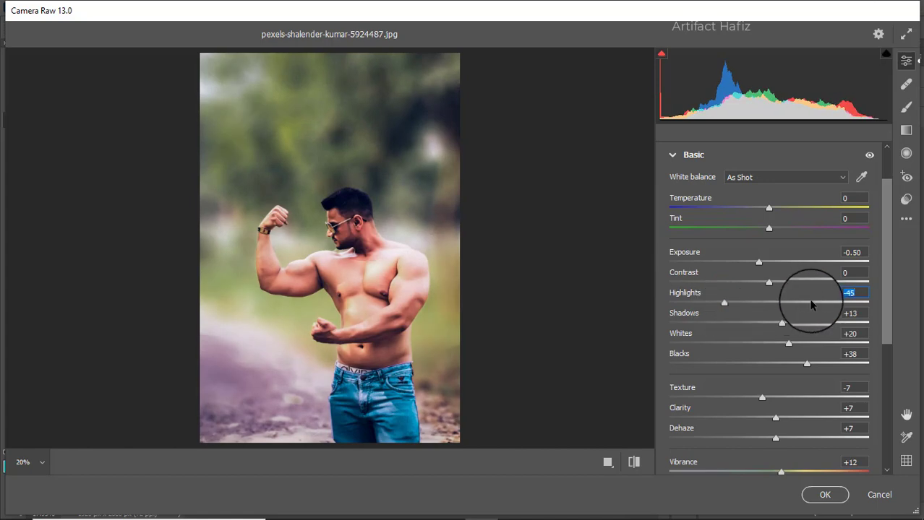
- Set the Oranges saturation in the Color Mixer to -40 and apply the Camera Raw Filter
scroll(730, 343, down, 5)
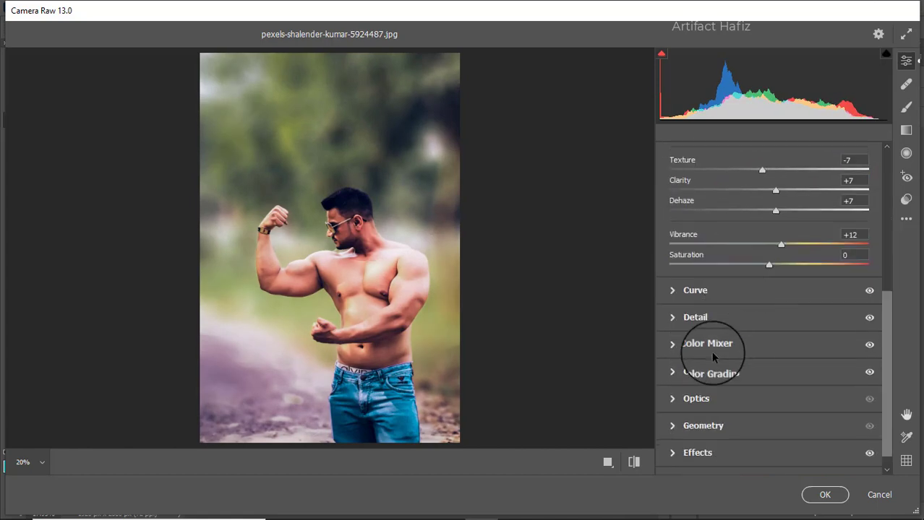
click(730, 345)
click(713, 241)
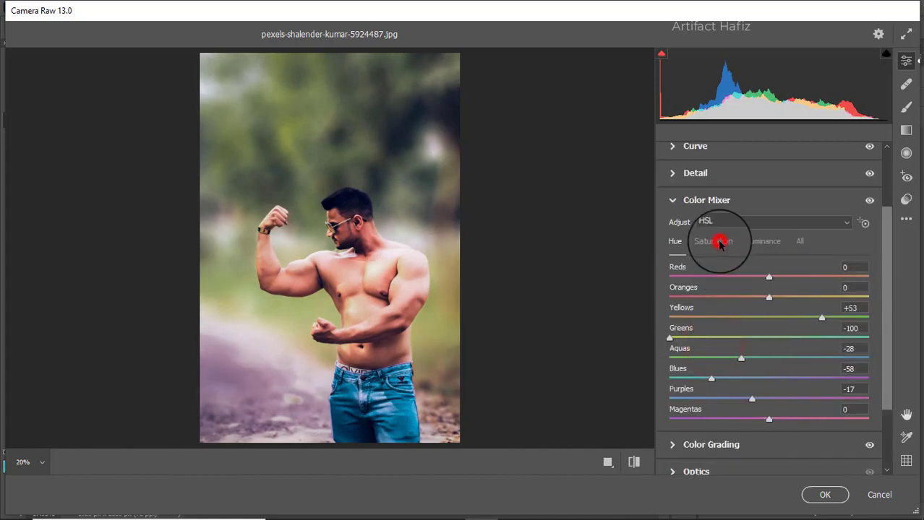
click(745, 297)
drag(730, 302, 714, 302)
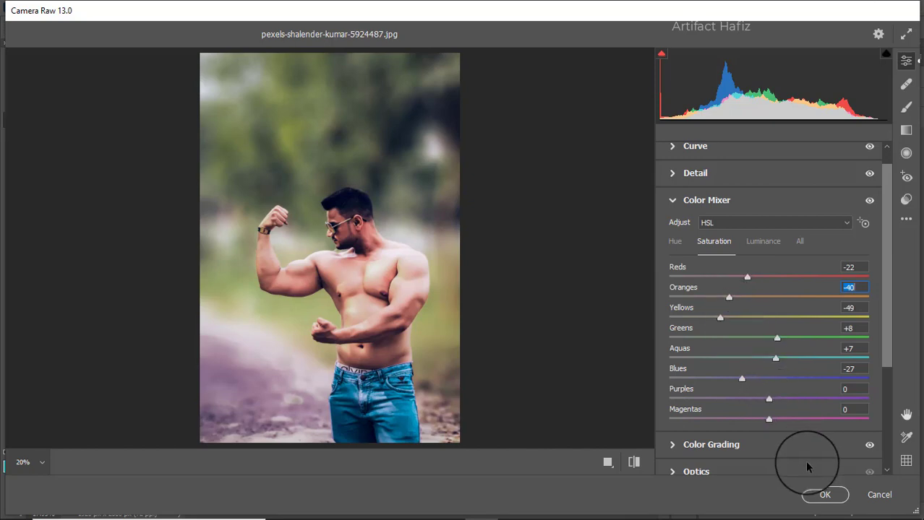
click(814, 498)
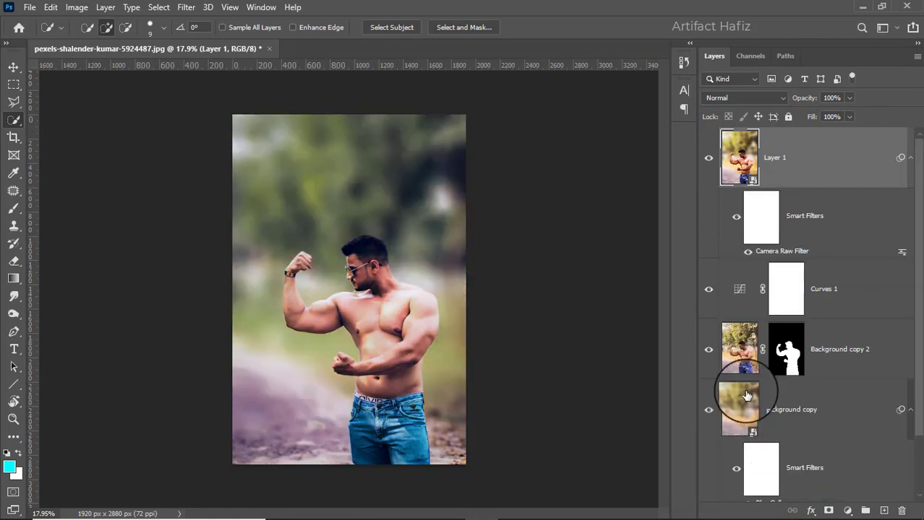
- Compare the graded composite with the original photo by toggling the visibility of all layers except Background
scroll(747, 331, down, 2)
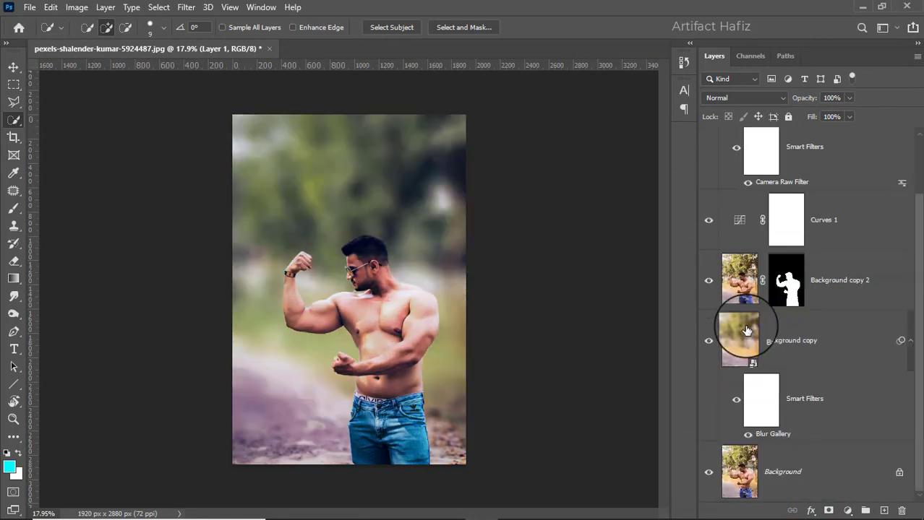
alt+click(709, 472)
alt+click(709, 473)
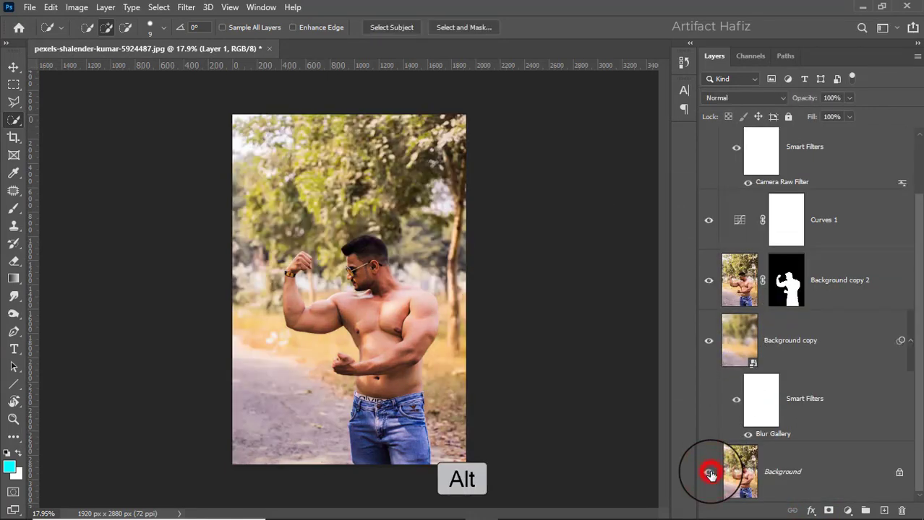
alt+click(708, 473)
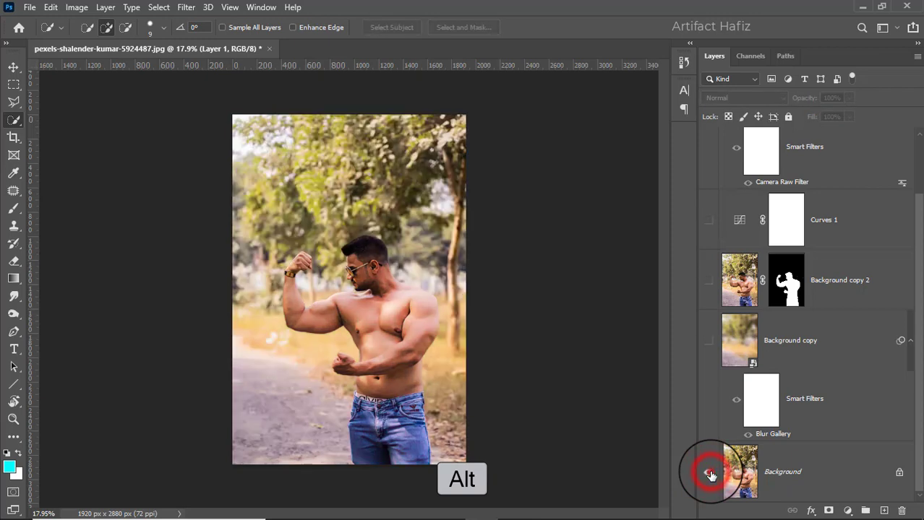